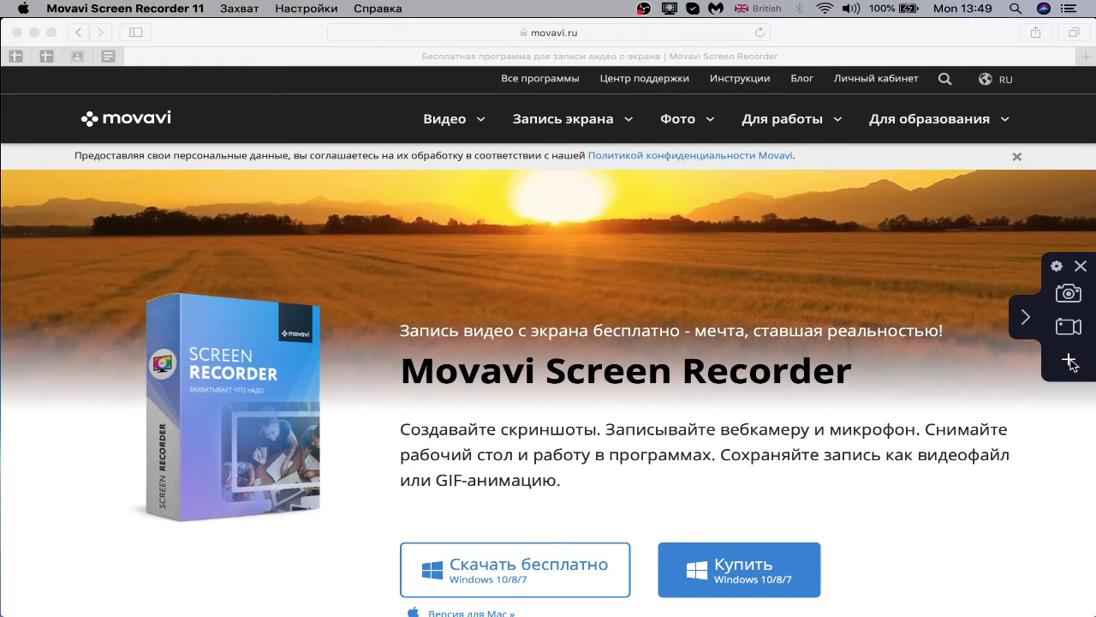
# Open the recorder panel's feature-suggestion form, try its text field, and close it without sending anything
pyautogui.click(1070, 361)
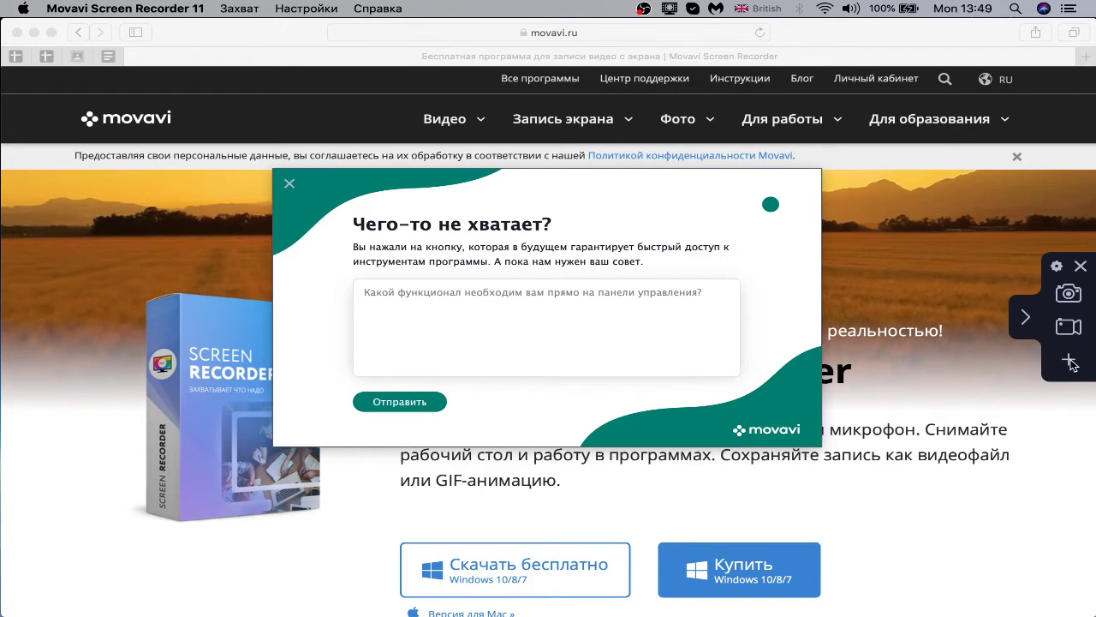
pyautogui.click(509, 321)
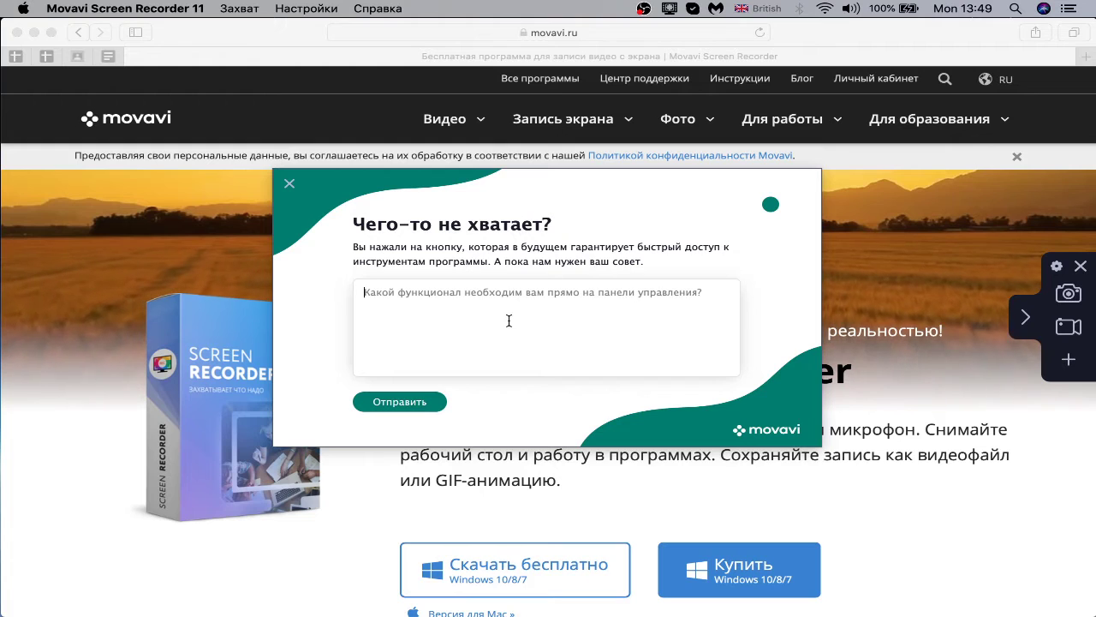
pyautogui.write('gf')
pyautogui.press('BackSpace')
pyautogui.press('BackSpace')
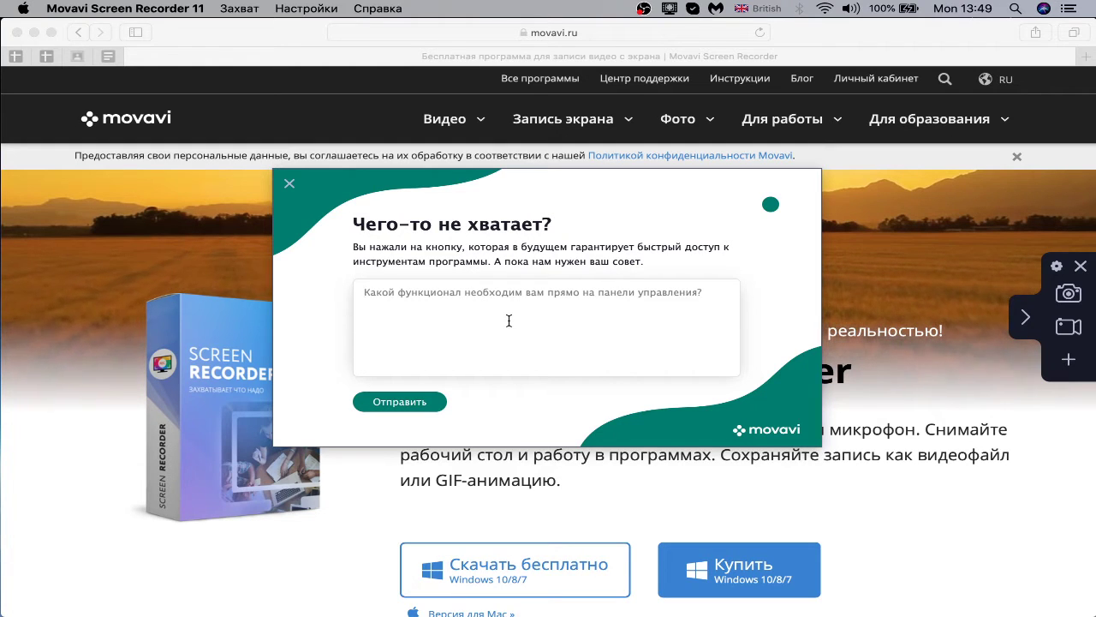
pyautogui.hotkey('ctrl', 'space')
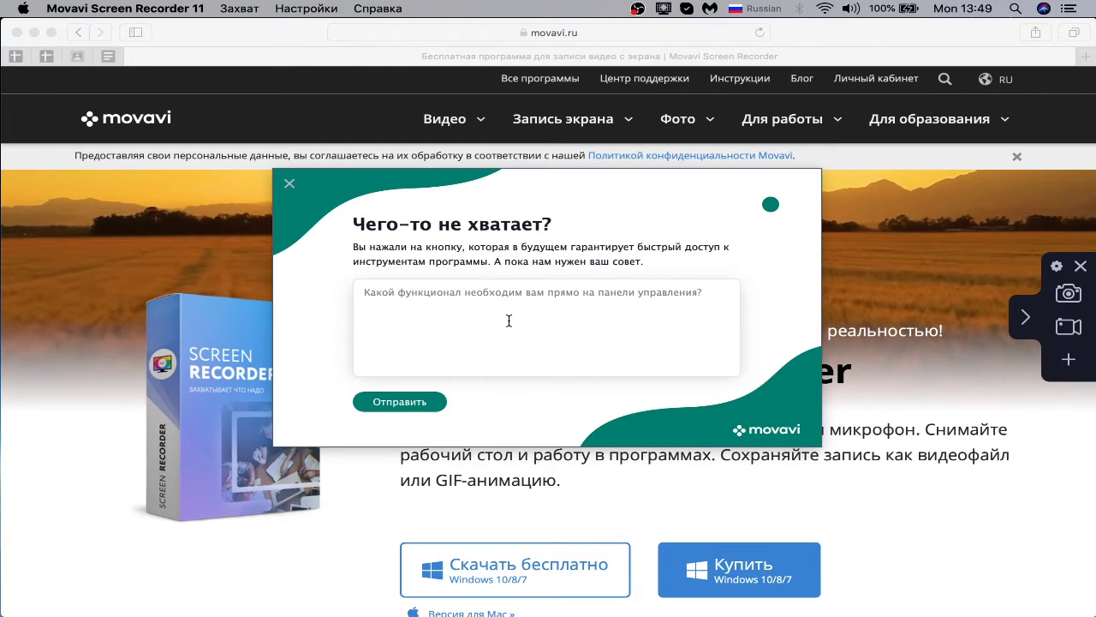
pyautogui.click(290, 186)
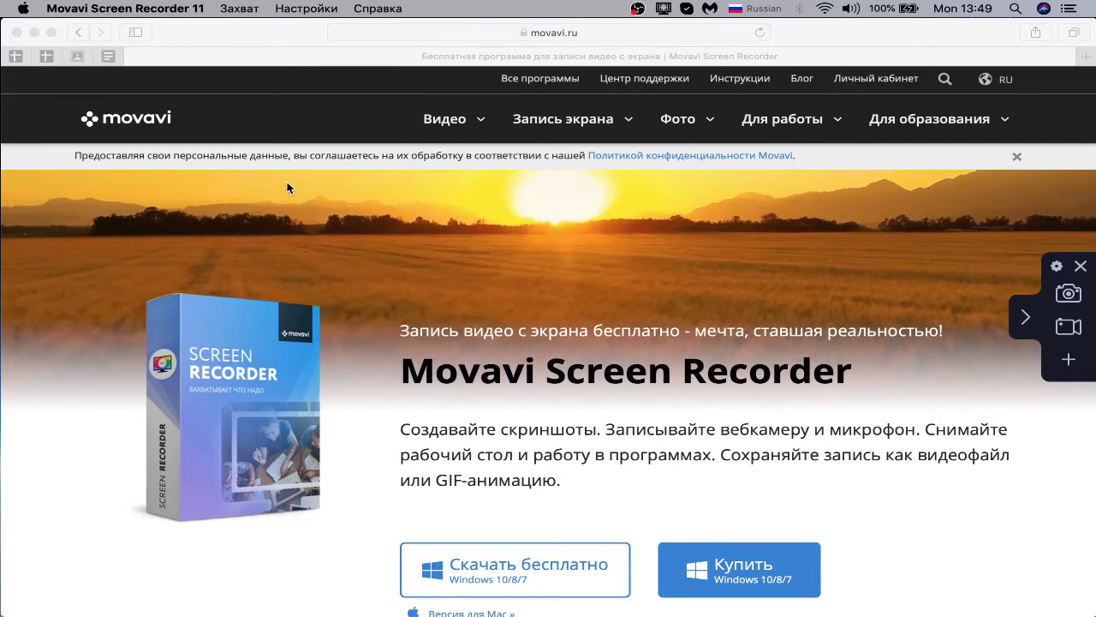
pyautogui.click(1026, 319)
pyautogui.click(1082, 318)
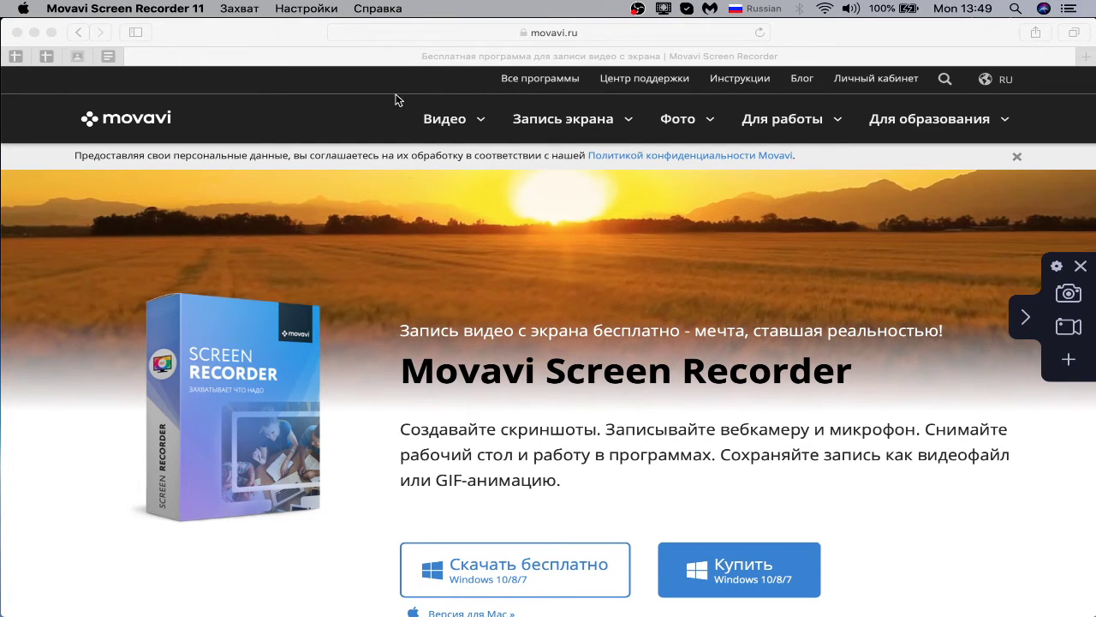
pyautogui.click(230, 10)
pyautogui.moveTo(307, 8)
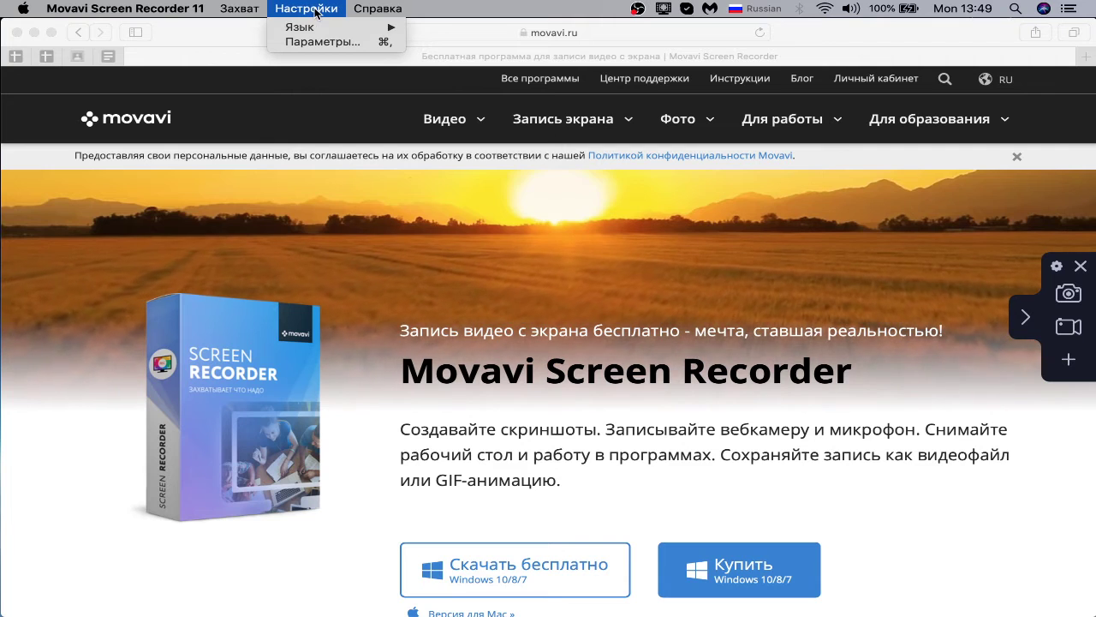
pyautogui.moveTo(326, 26)
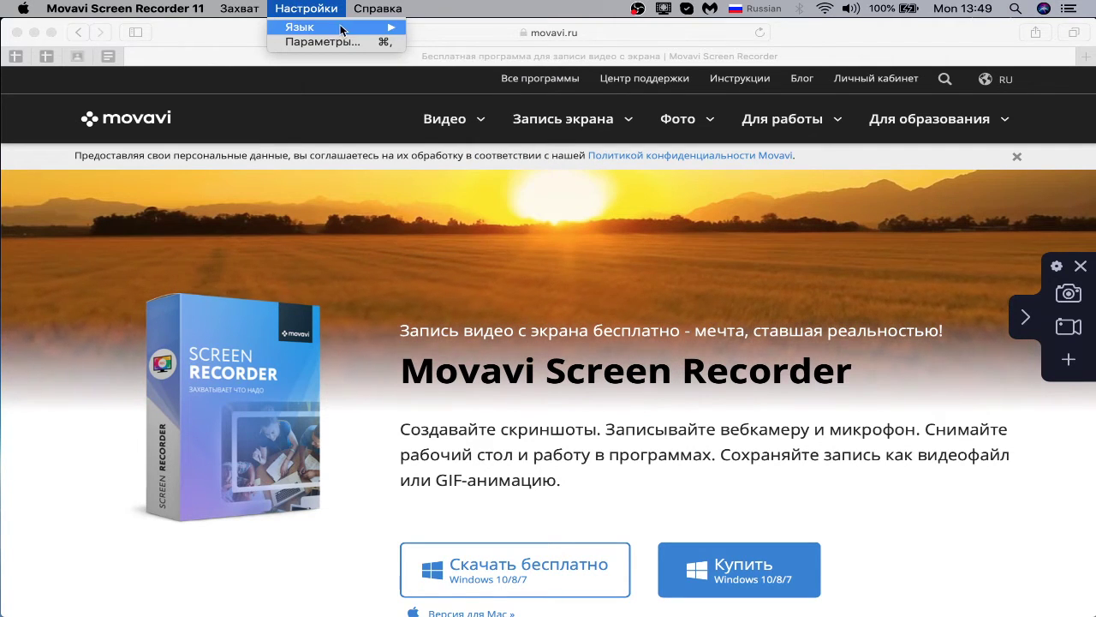
# Open the recorder's preferences and review the general settings, including the additional section (Дополнительно)
pyautogui.click(1053, 270)
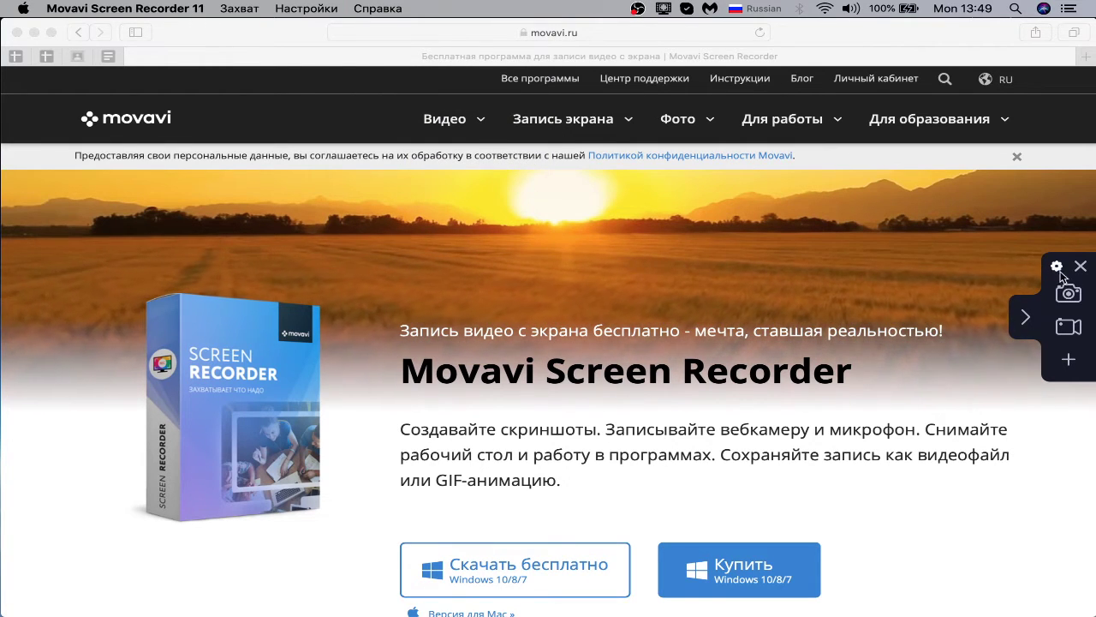
pyautogui.click(1058, 268)
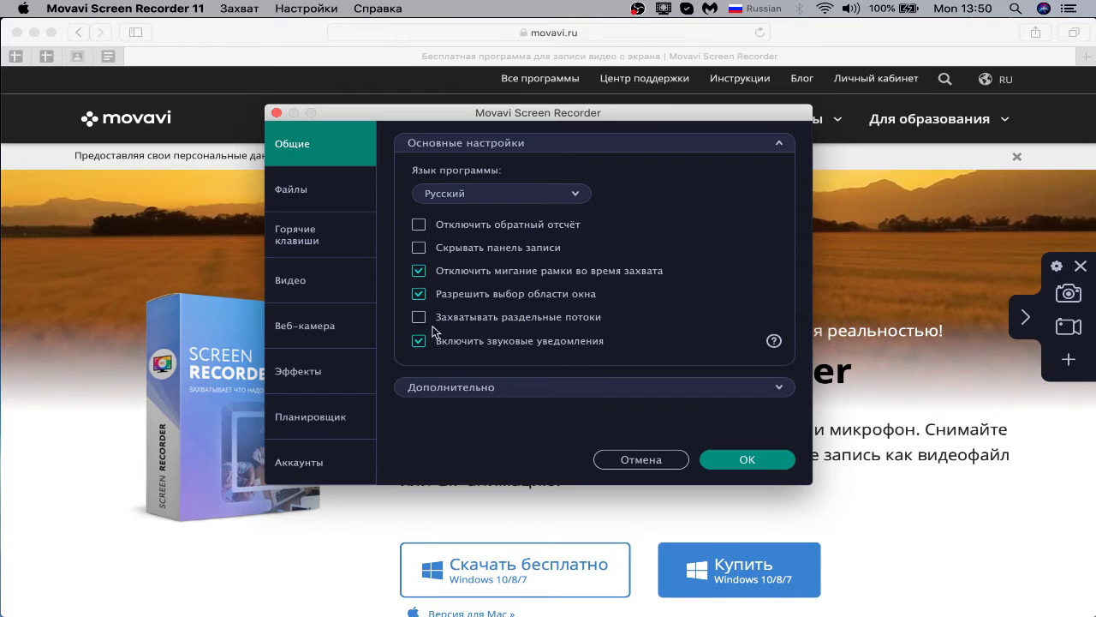
pyautogui.click(553, 392)
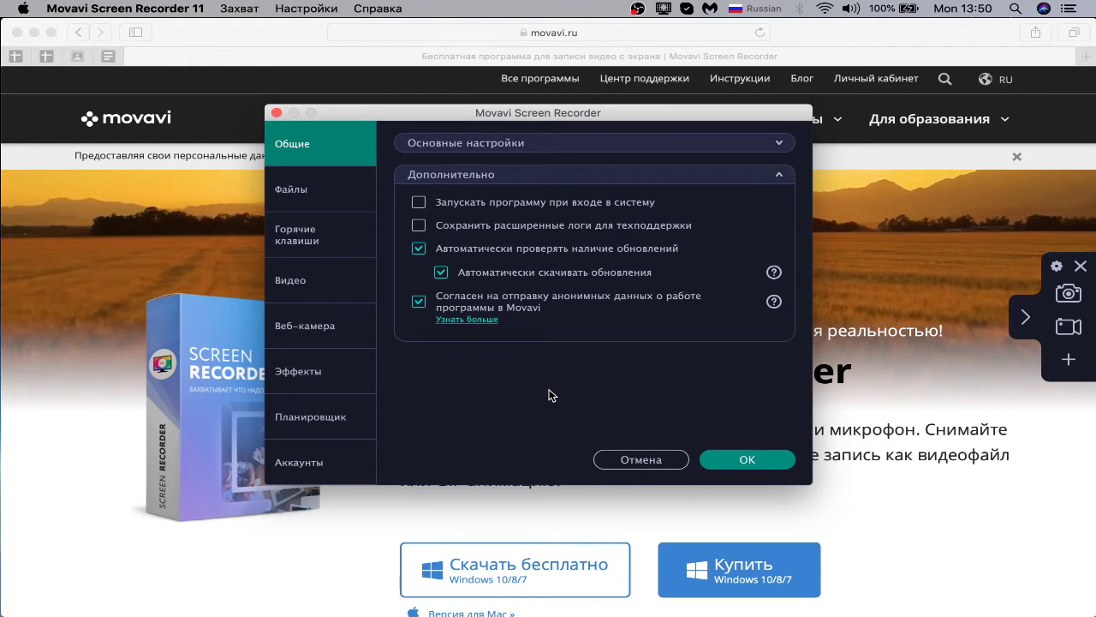
# In the file settings, look at the folder selection for saving finished videos, and cancel it
pyautogui.click(311, 208)
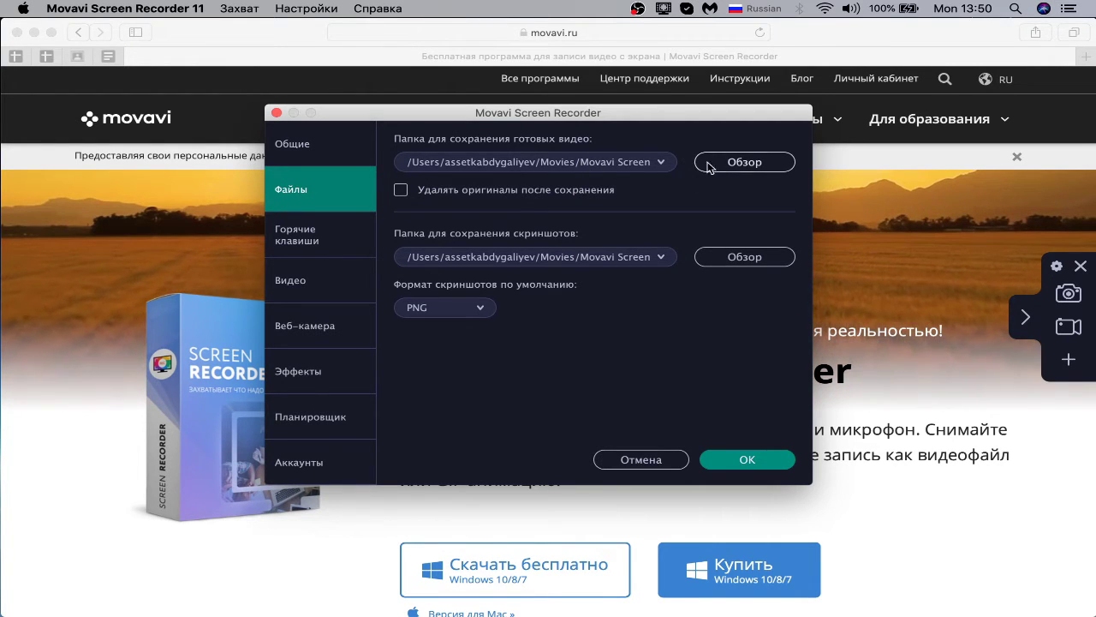
pyautogui.click(742, 167)
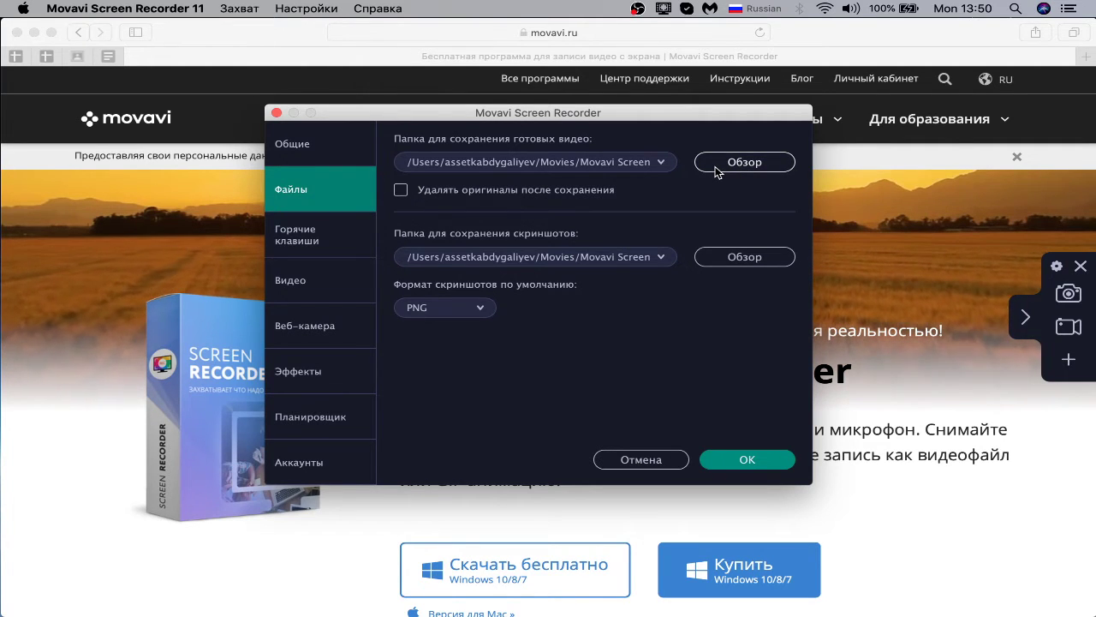
pyautogui.click(717, 169)
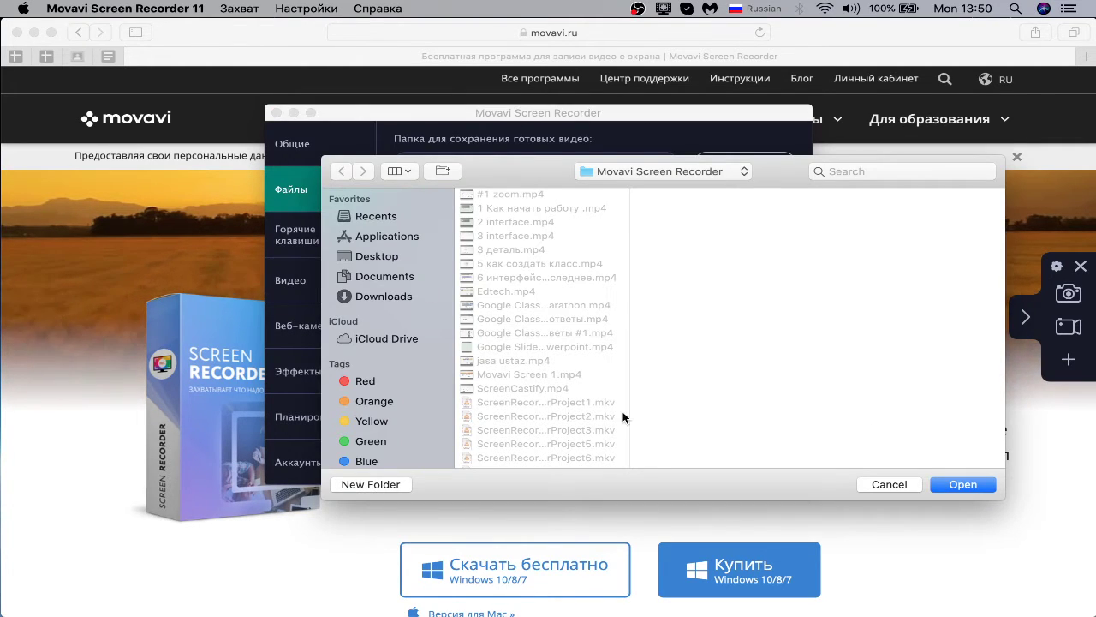
pyautogui.click(901, 493)
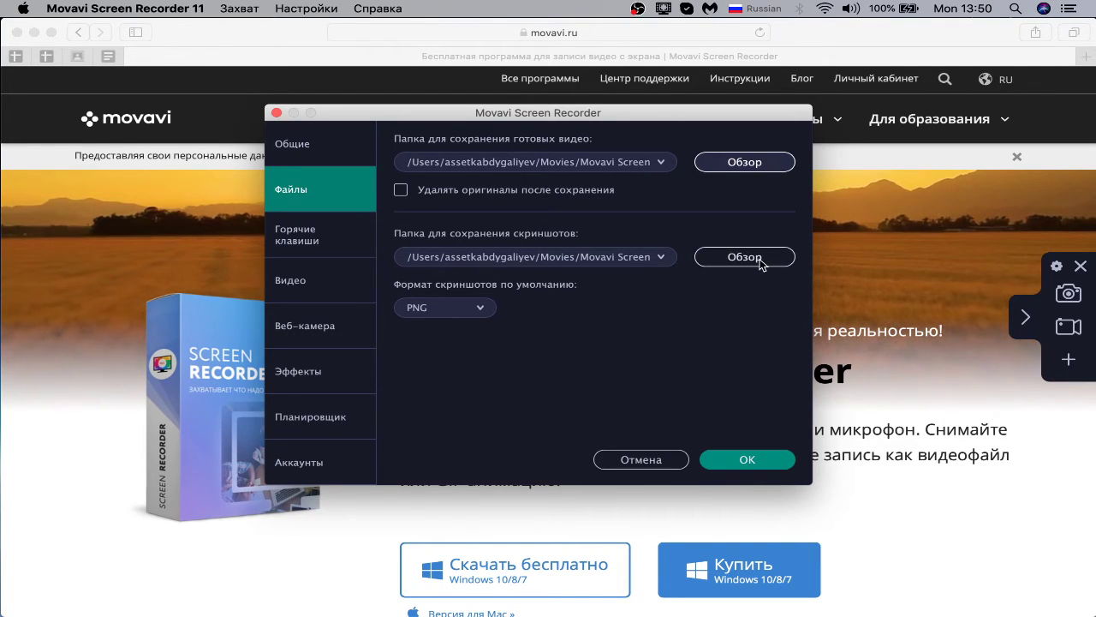
# Review the available default screenshot formats and leave PNG selected
pyautogui.click(463, 310)
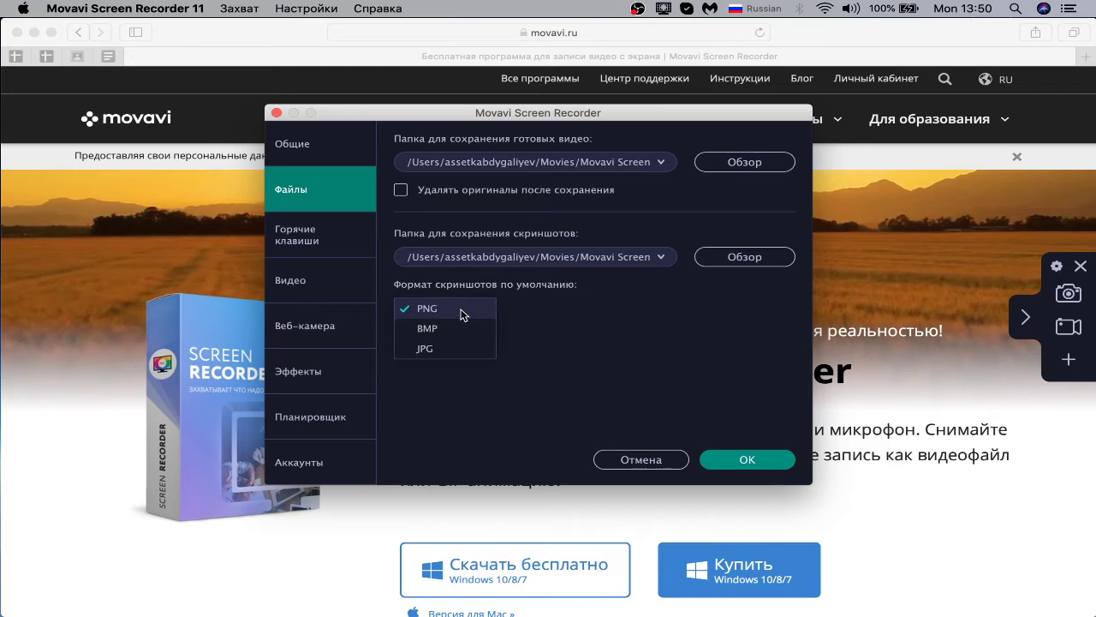
pyautogui.click(586, 338)
pyautogui.click(492, 306)
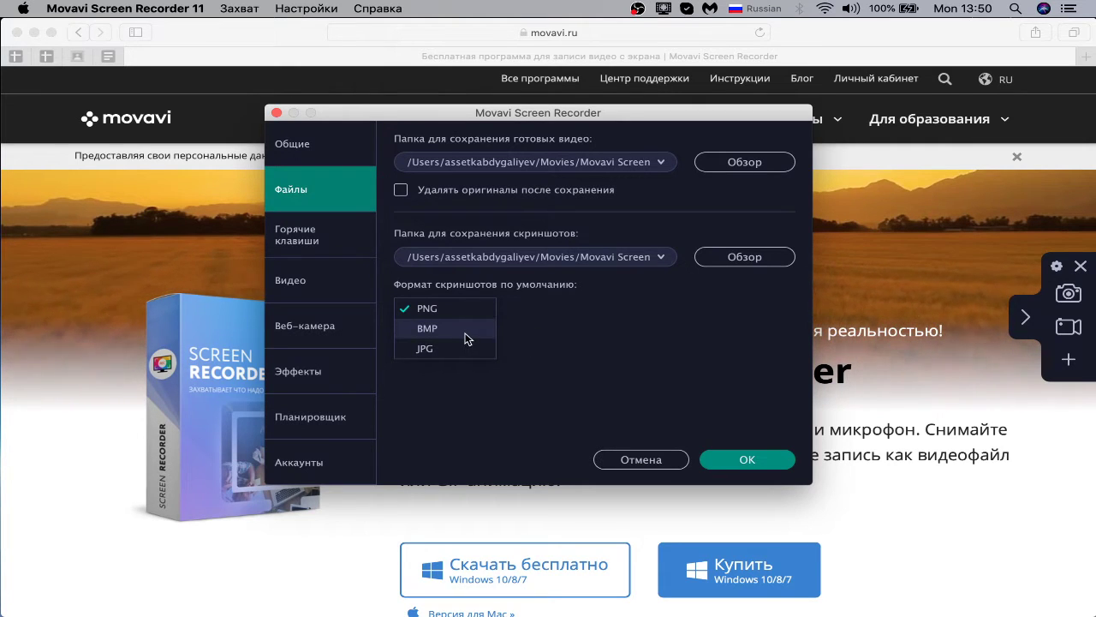
pyautogui.click(570, 331)
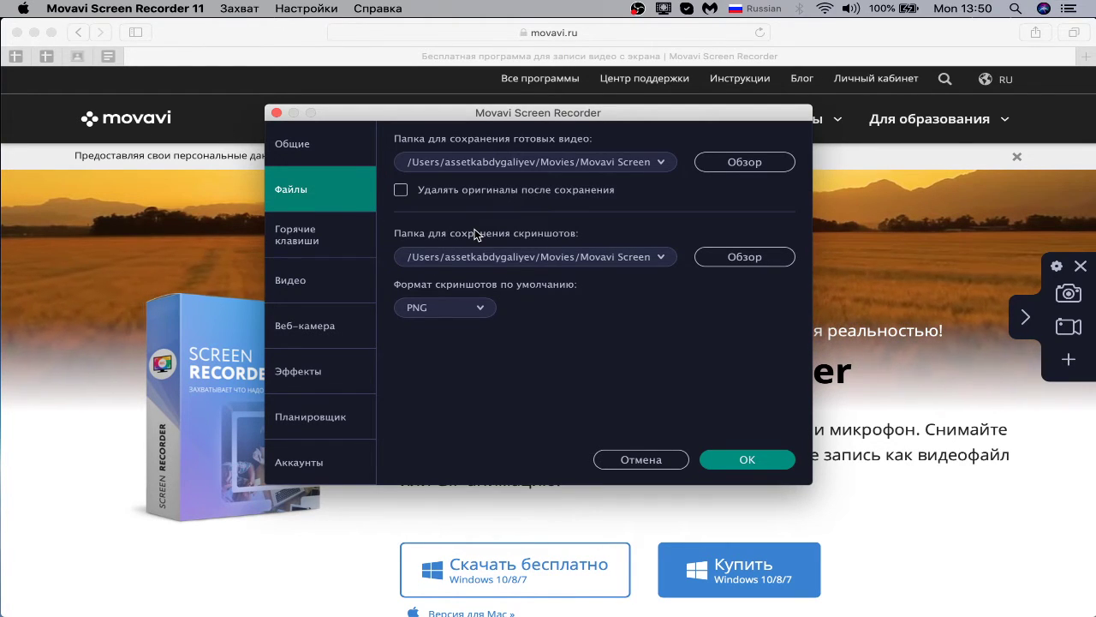
# Review the capture hotkey assignments and the video settings for frame rate and audio quality
pyautogui.click(347, 232)
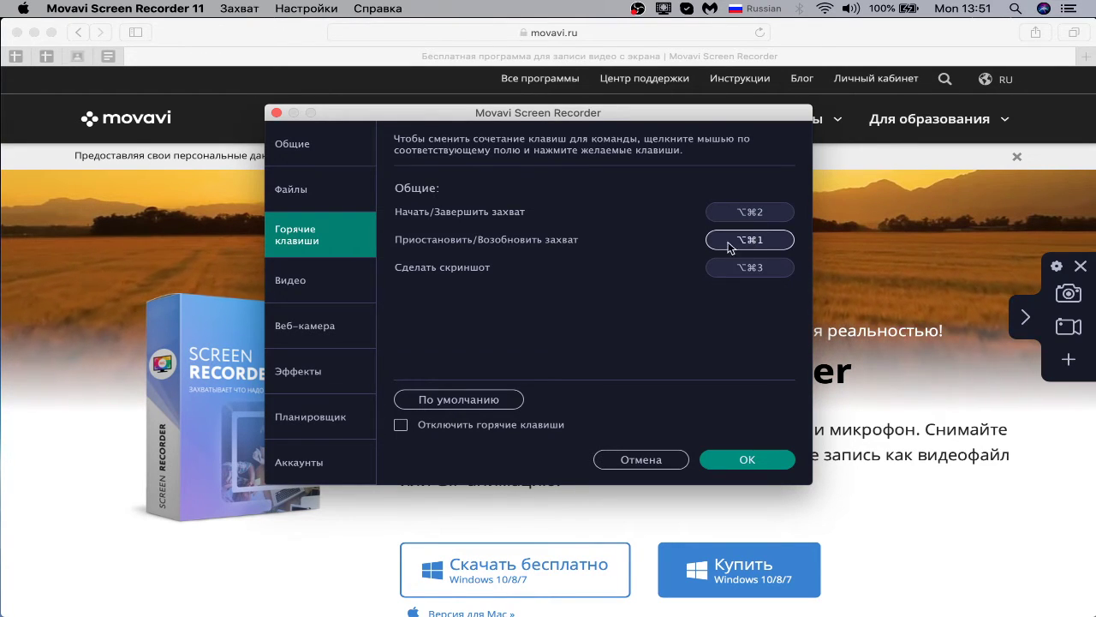
pyautogui.click(322, 261)
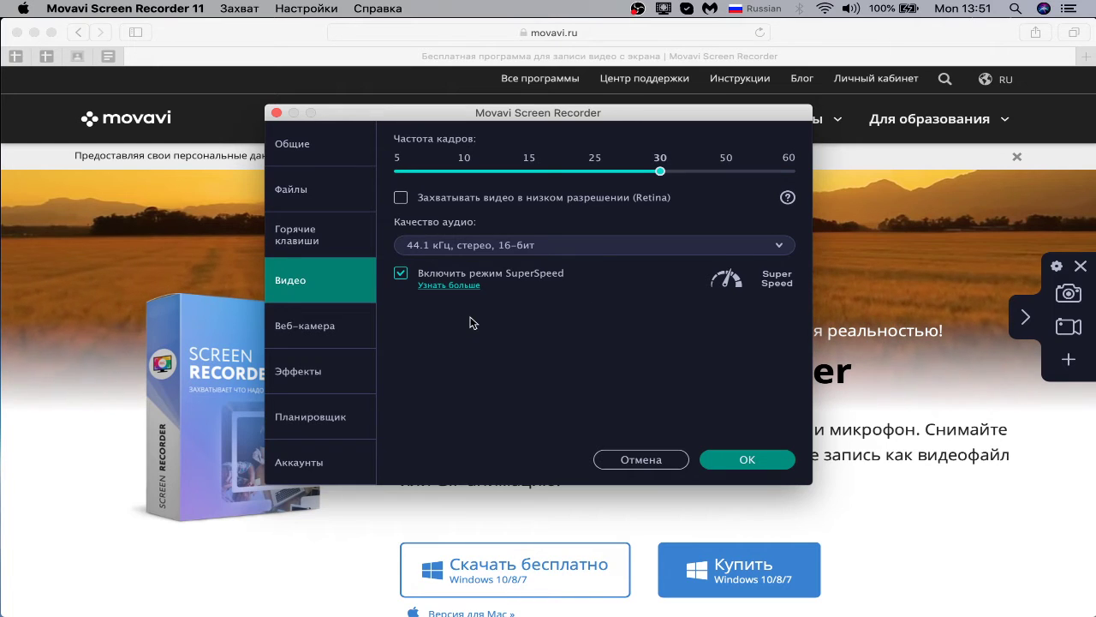
# In the webcam settings, choose FaceTime HD Camera as the camera to use
pyautogui.click(319, 335)
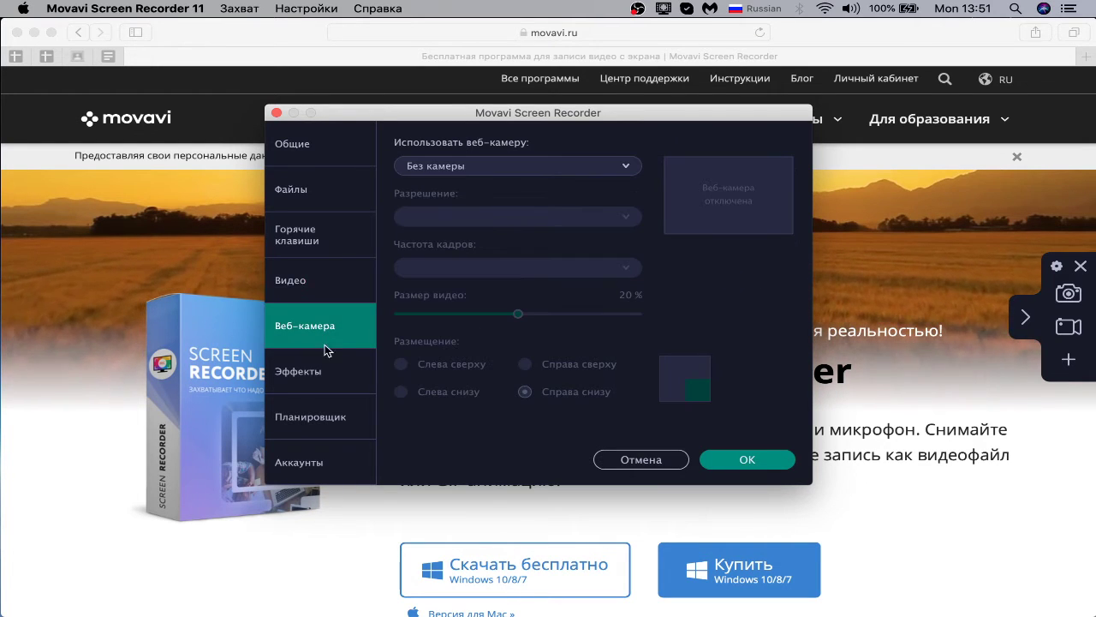
pyautogui.click(511, 167)
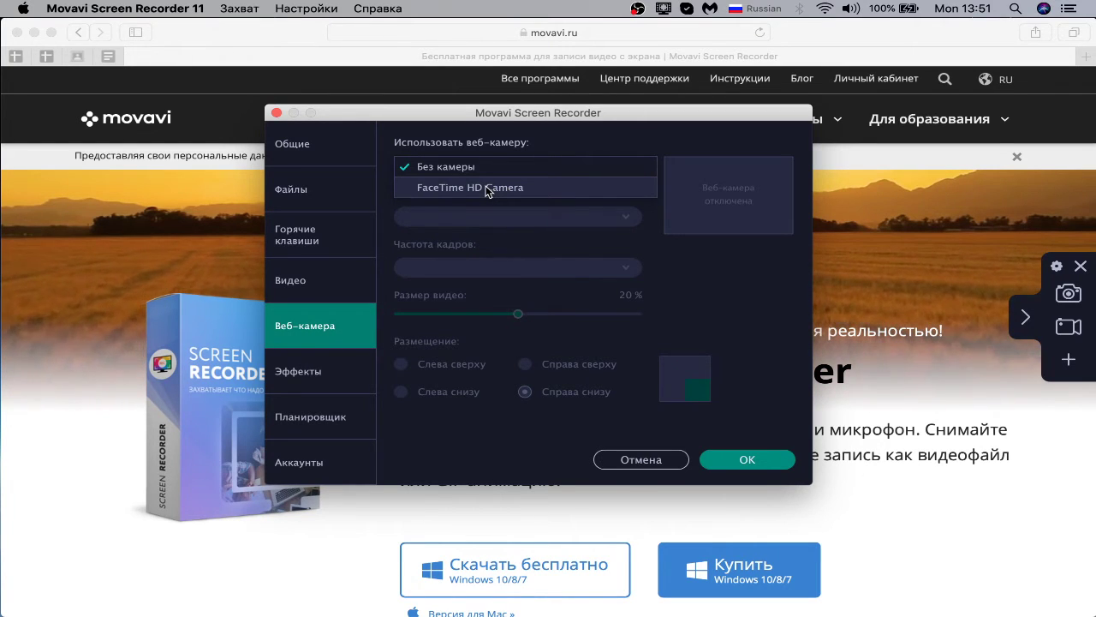
pyautogui.click(488, 188)
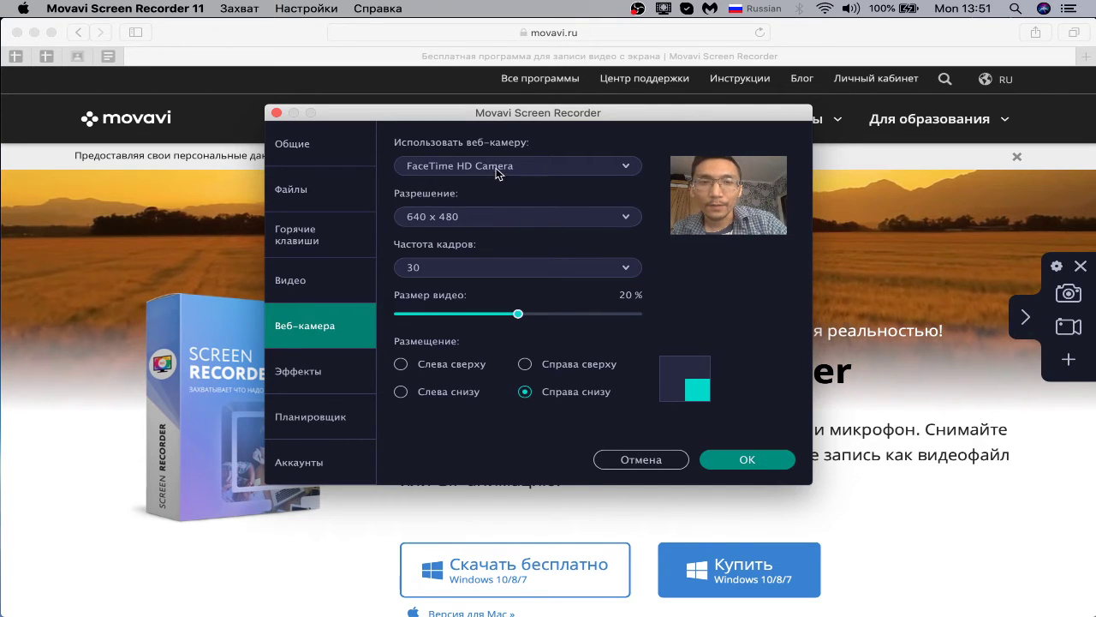
# Review the available webcam resolutions and leave 640 x 480 selected
pyautogui.click(505, 217)
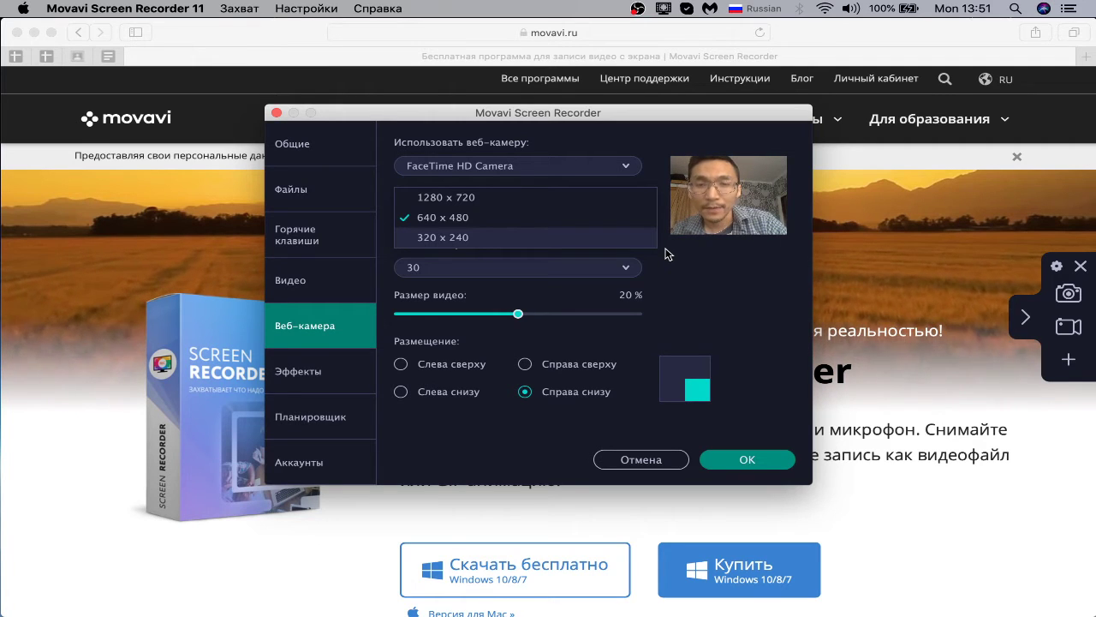
pyautogui.click(757, 282)
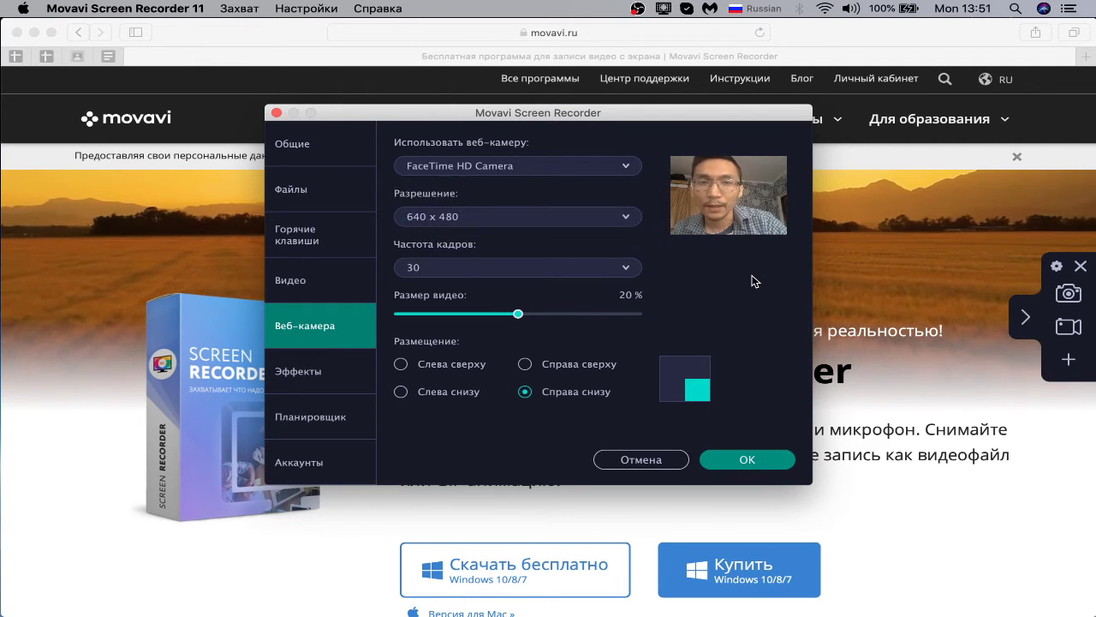
pyautogui.click(589, 223)
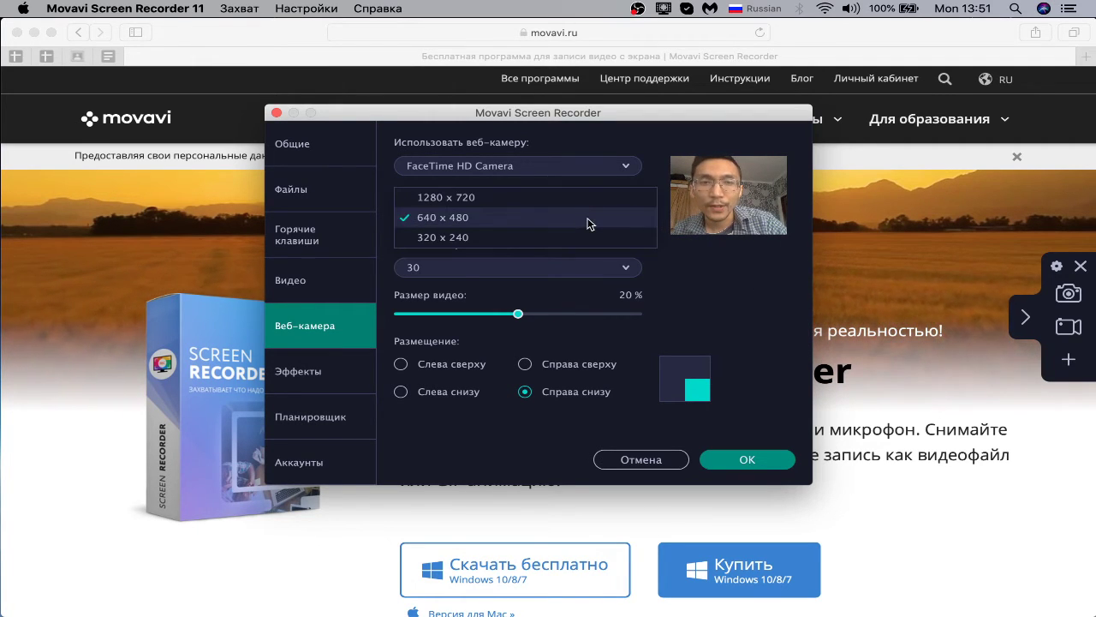
pyautogui.click(800, 334)
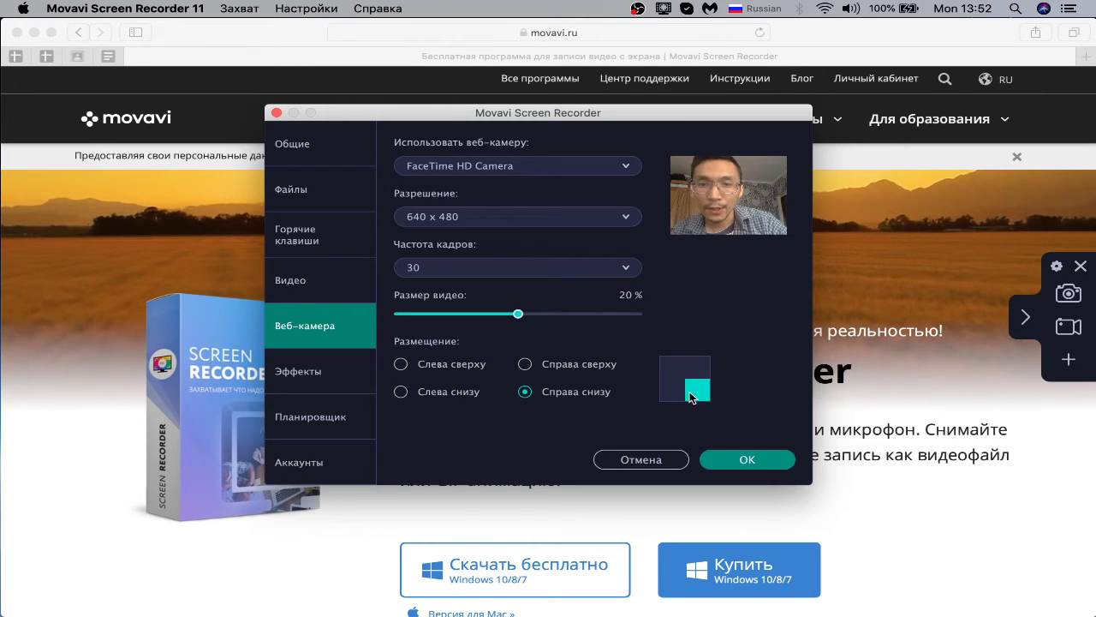
# Try the webcam placement options, settle on Справа сверху, and check the list of available cameras
pyautogui.click(419, 389)
pyautogui.click(445, 370)
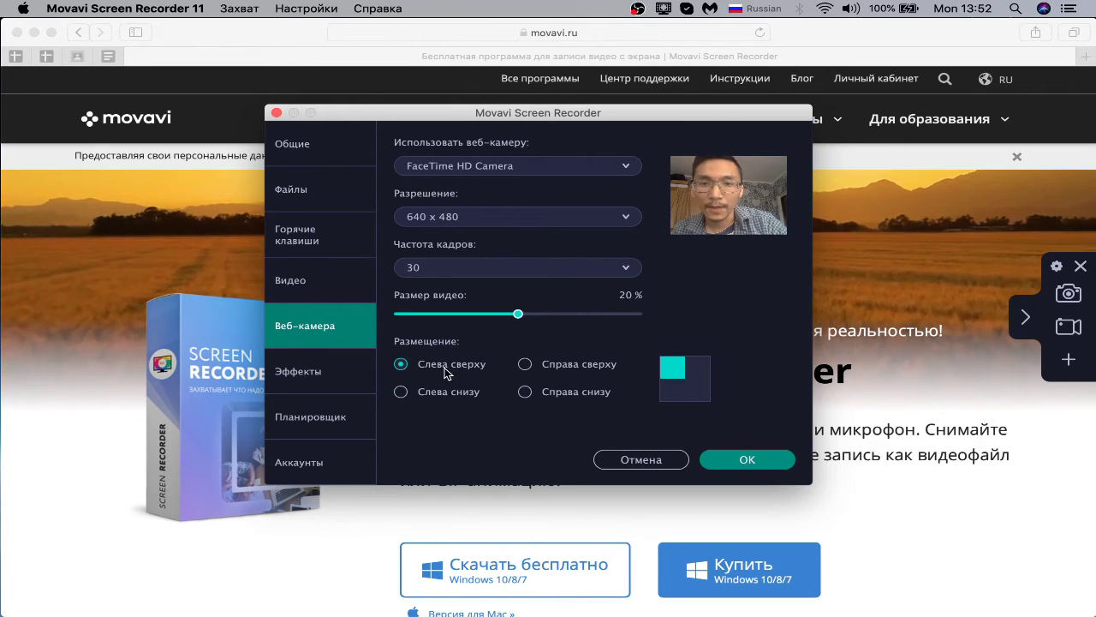
pyautogui.click(533, 365)
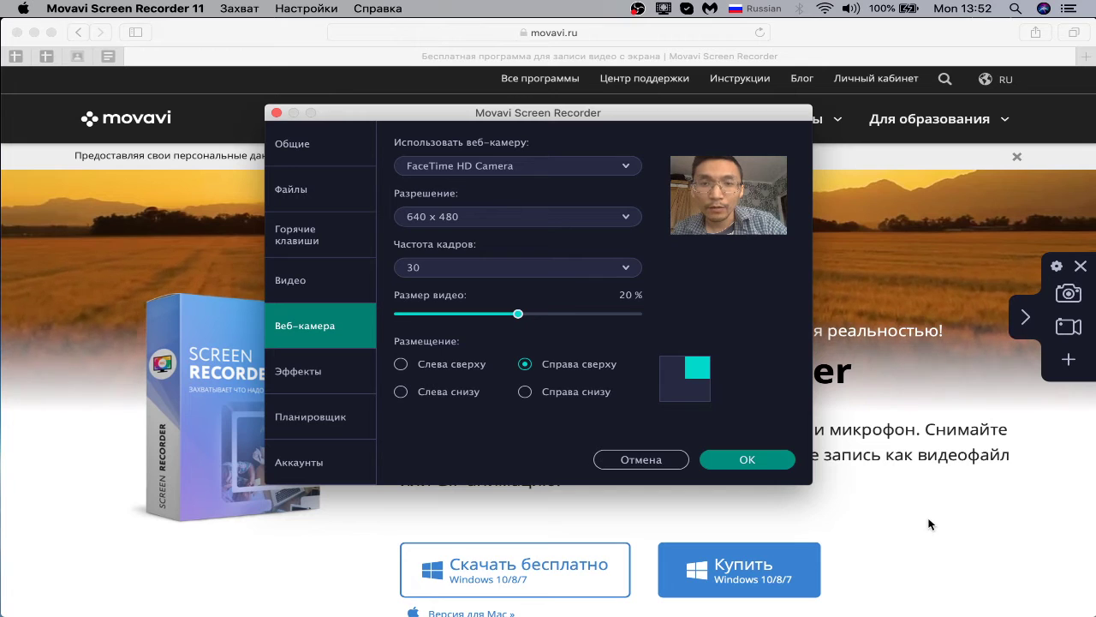
pyautogui.click(505, 168)
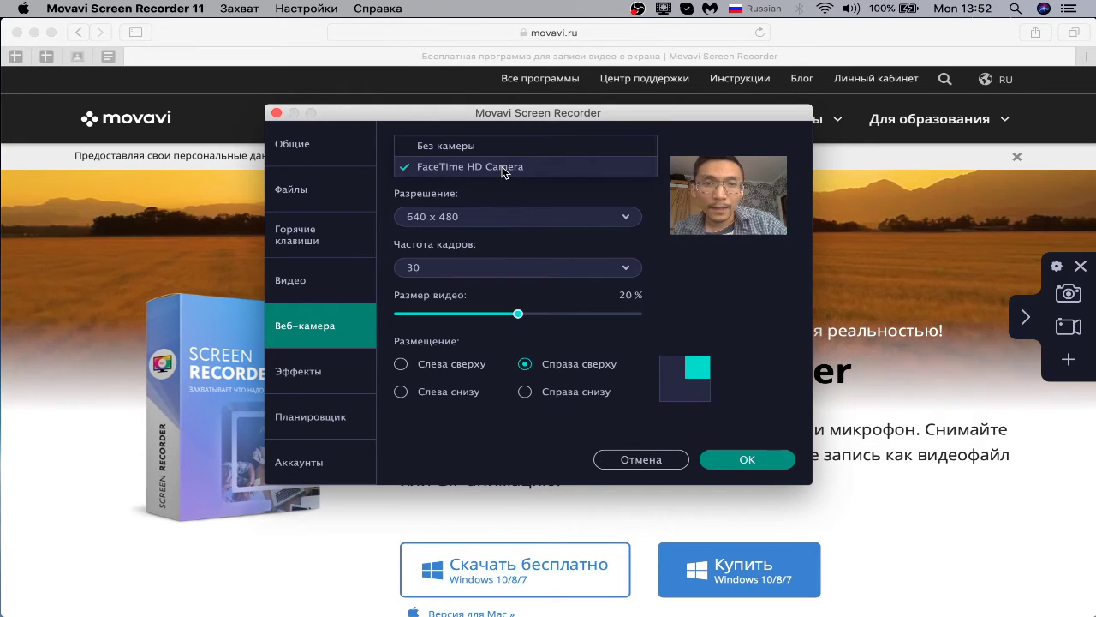
pyautogui.click(809, 299)
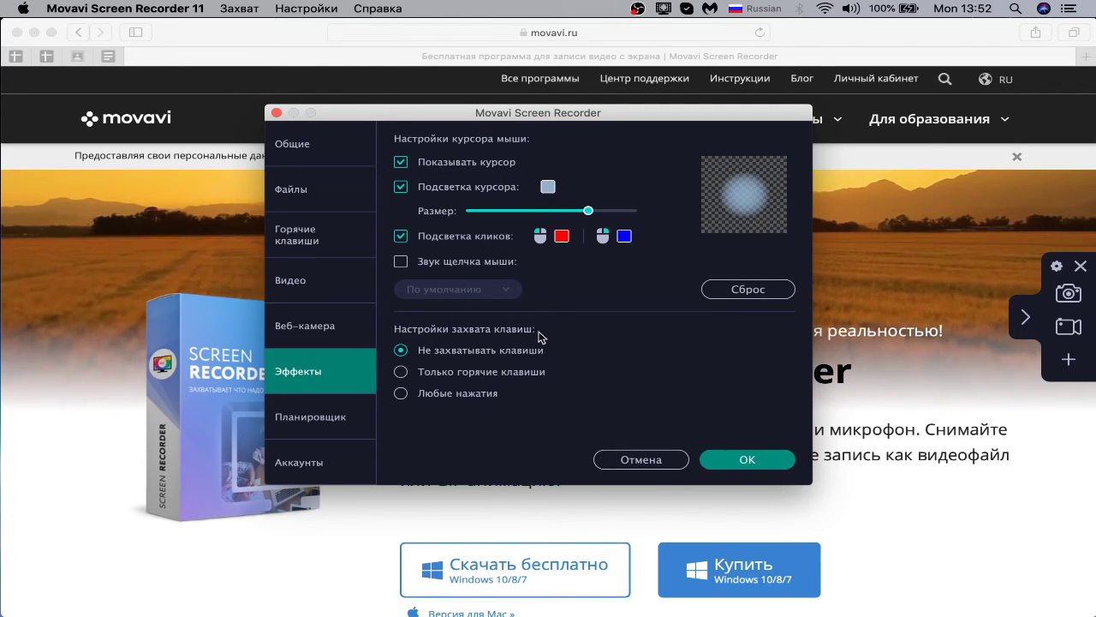
# In the effects settings, change the cursor highlight colour to yellow-green and save the preferences
pyautogui.click(548, 187)
pyautogui.moveTo(85, 352); pyautogui.dragTo(315, 240)
pyautogui.moveTo(319, 337); pyautogui.dragTo(337, 317)
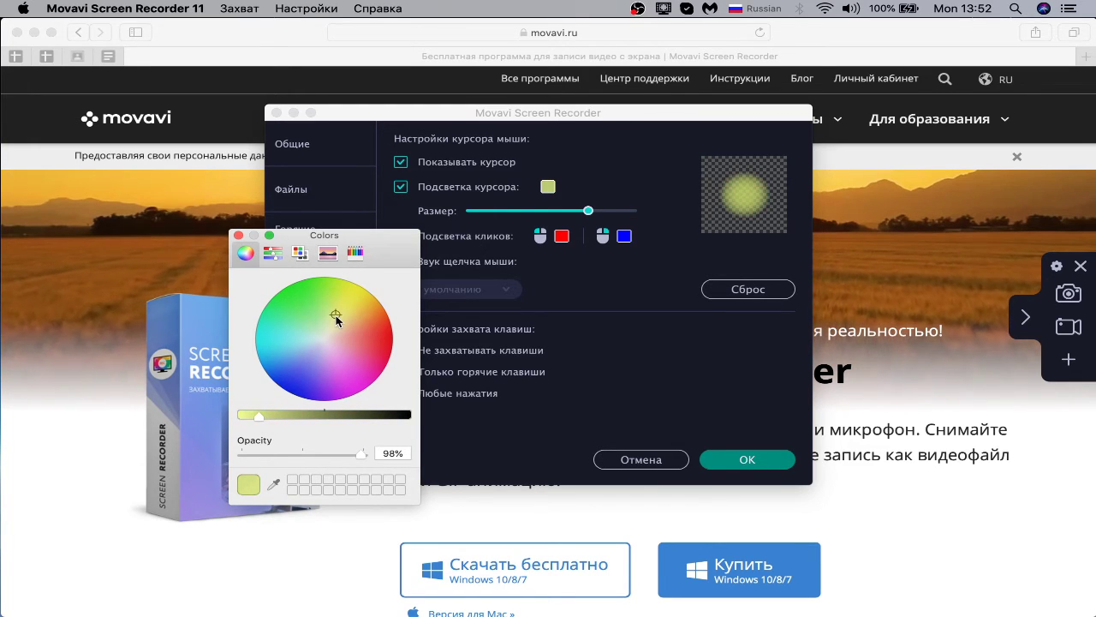
pyautogui.click(238, 235)
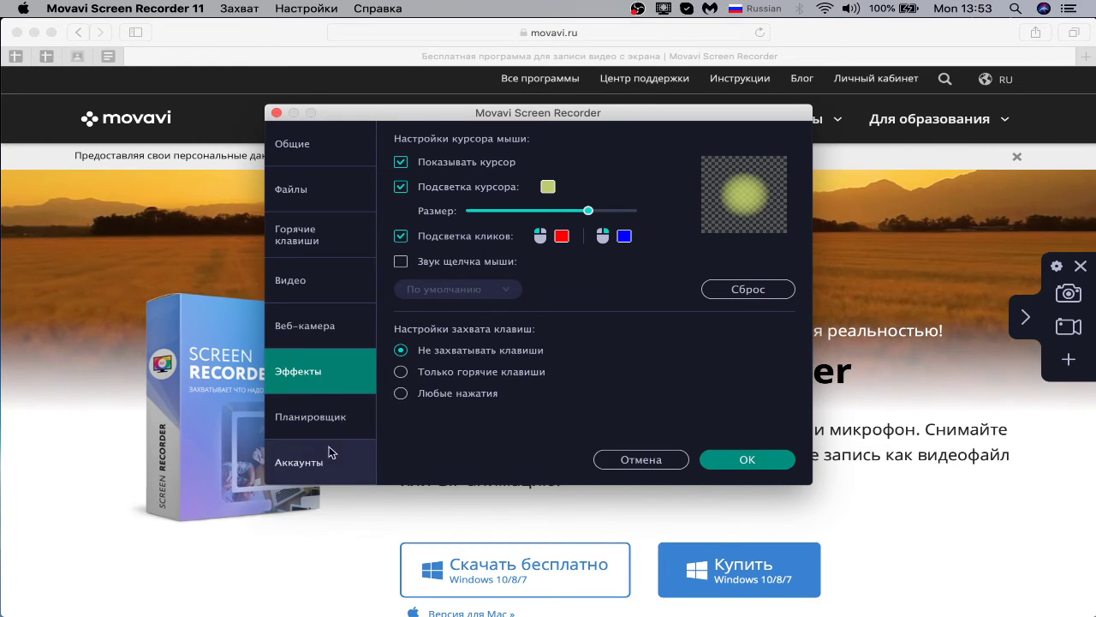
pyautogui.click(747, 460)
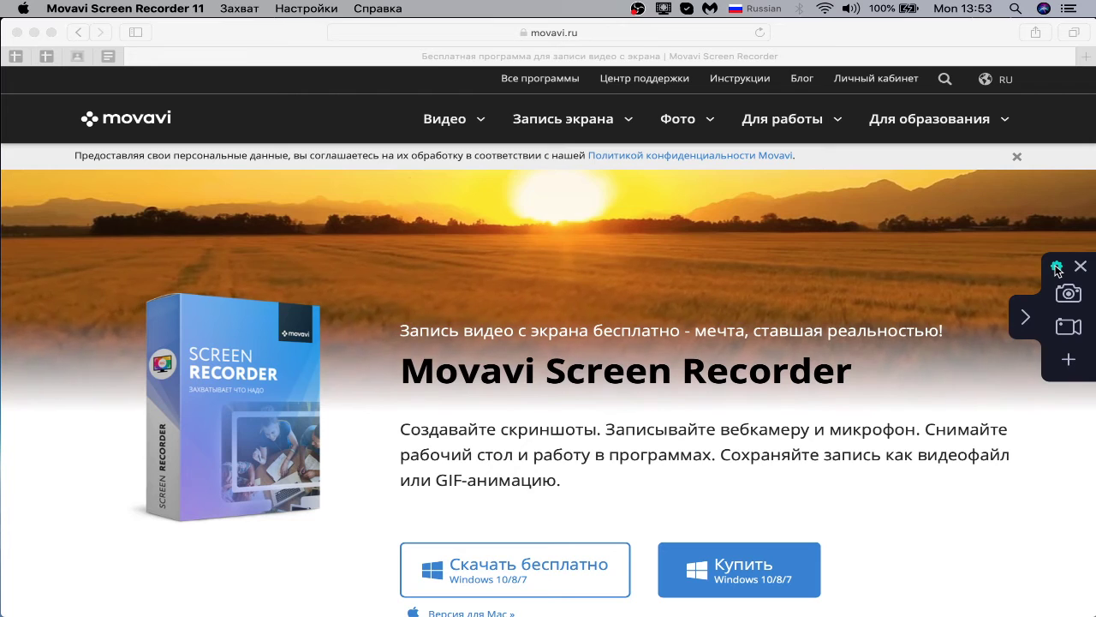
# Open the preferences, review the YouTube and Google Drive sign-in options under Аккаунты, and close the preferences
pyautogui.press('super+comma')
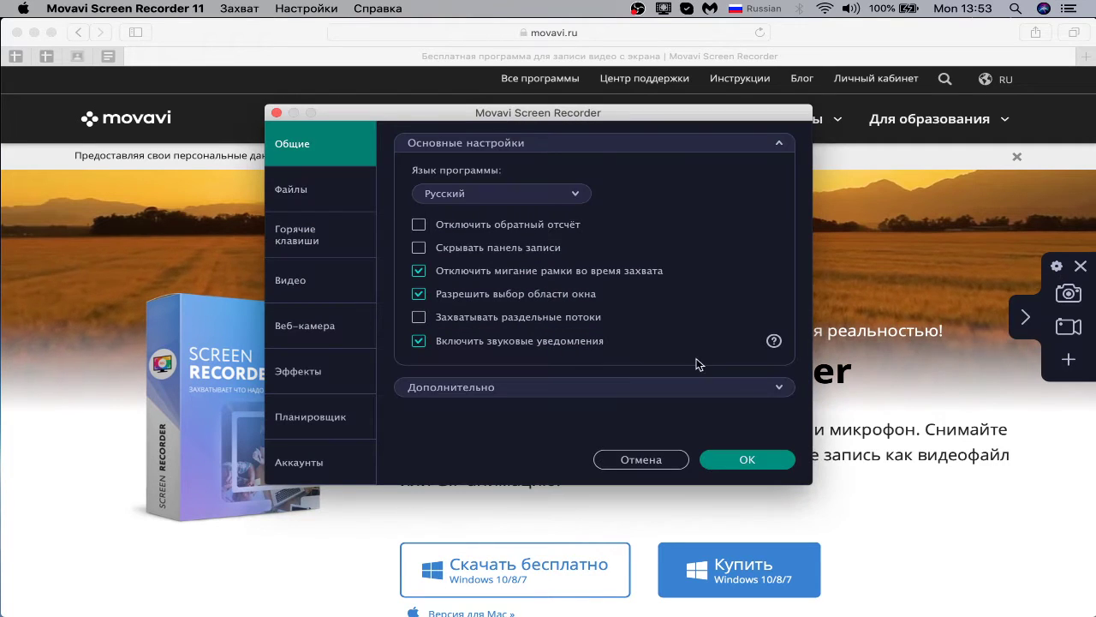
pyautogui.click(363, 473)
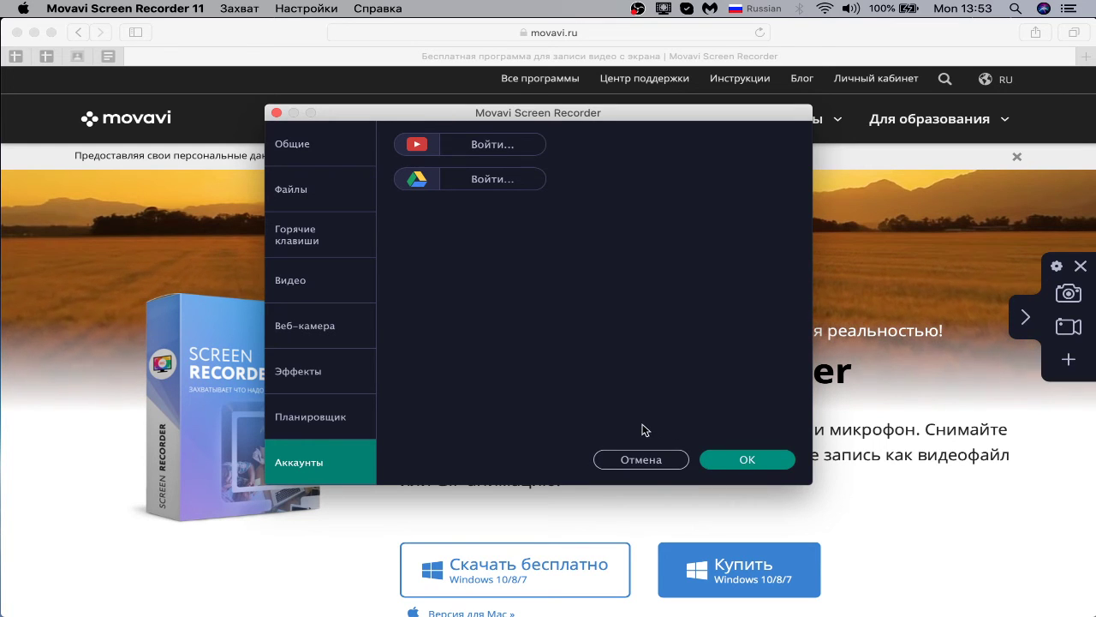
pyautogui.click(730, 459)
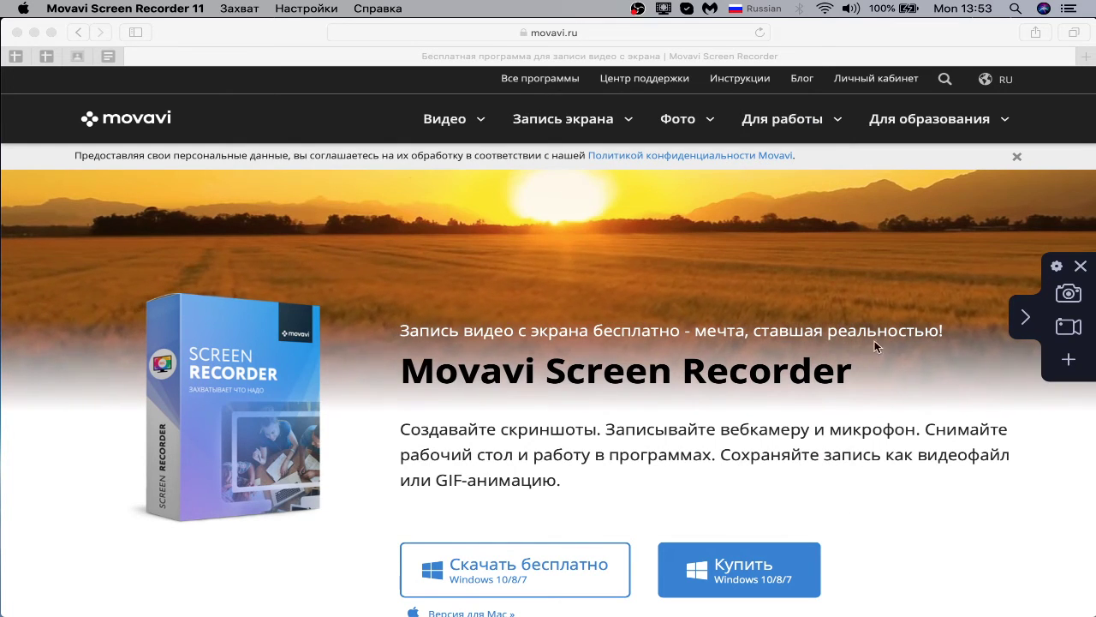
# Start a video capture and choose the whole Safari window with the Movavi page as the recording area
pyautogui.click(690, 220)
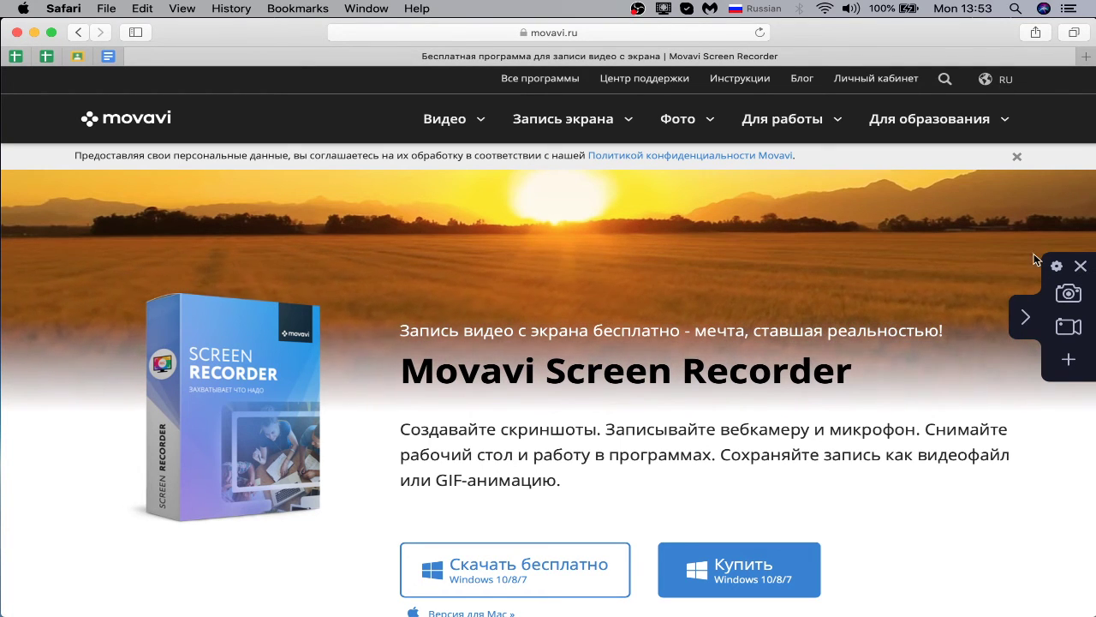
pyautogui.click(1069, 328)
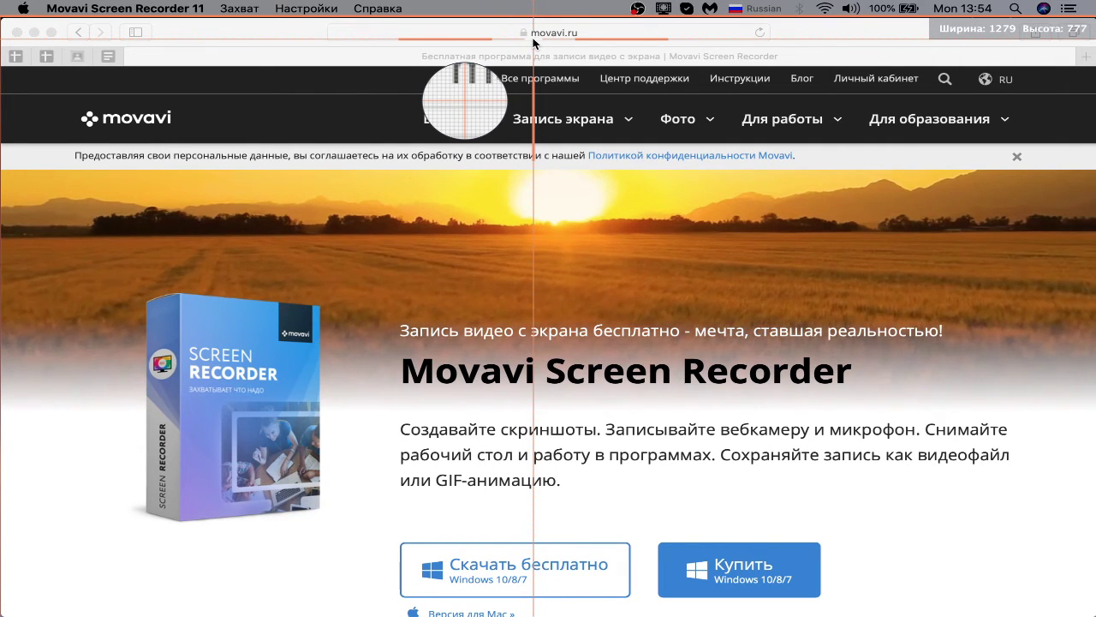
pyautogui.click(532, 38)
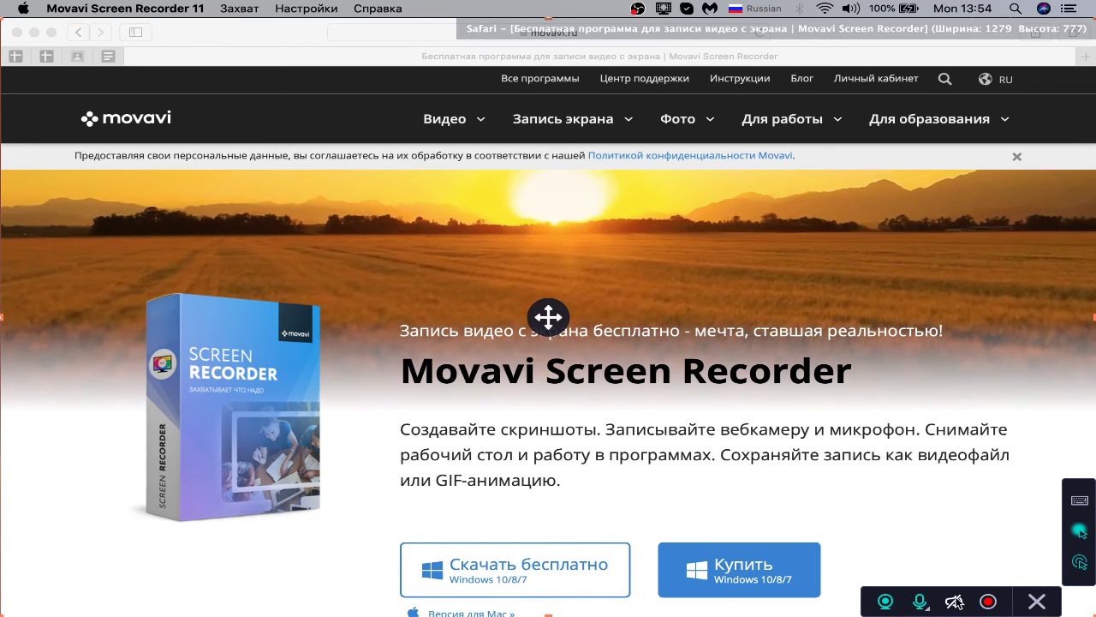
# Turn webcam capture off and on again, and check the available microphones, leaving Samson C01U Pro Mic selected
pyautogui.click(887, 602)
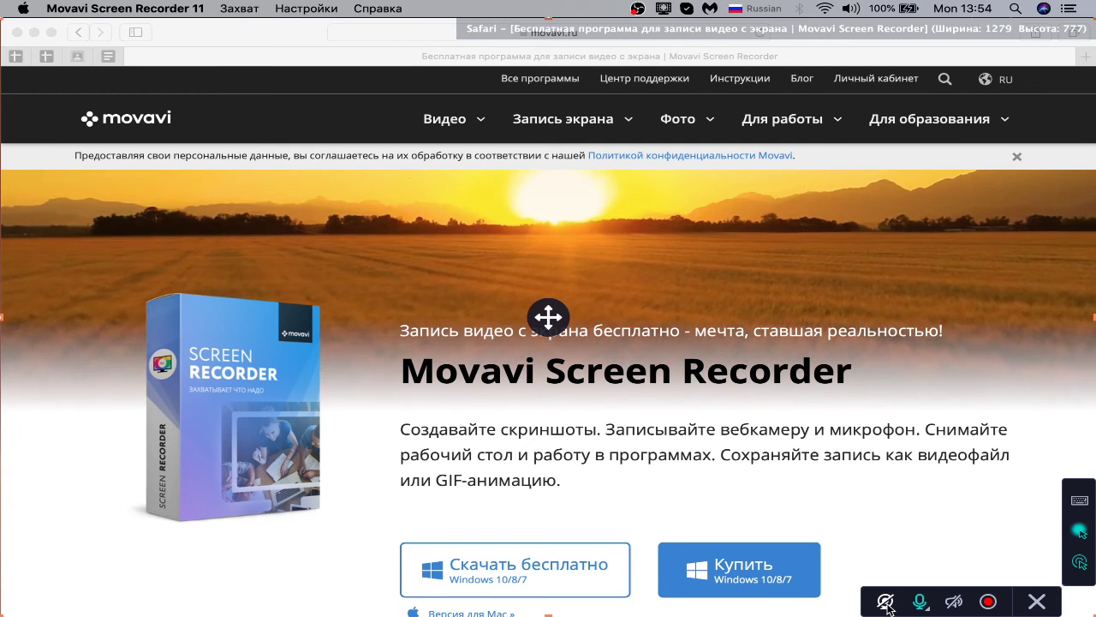
pyautogui.click(887, 603)
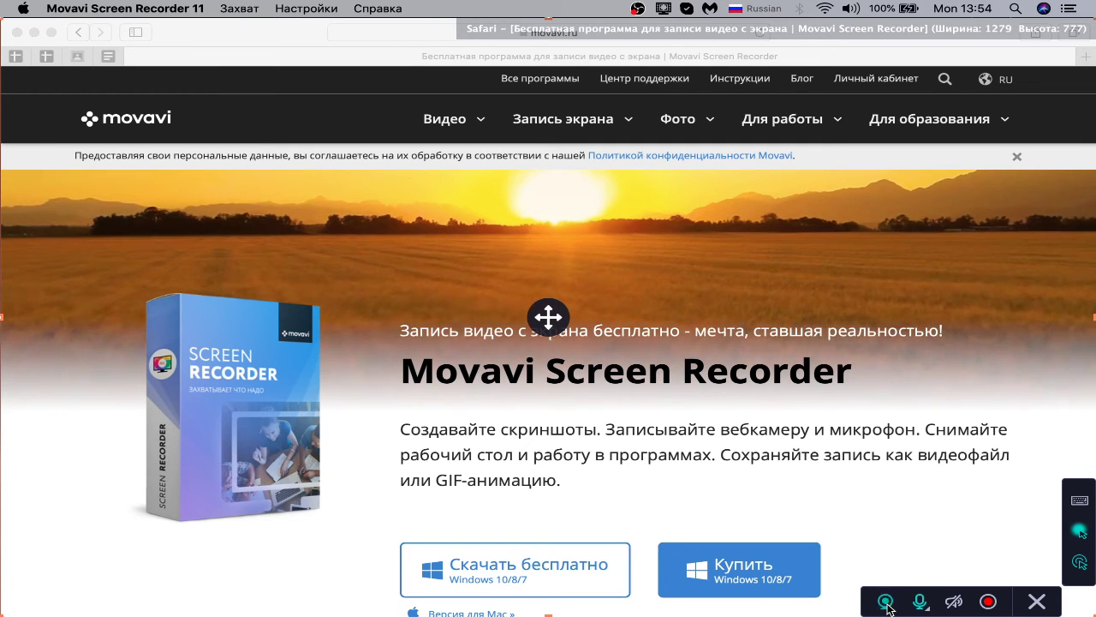
pyautogui.click(930, 608)
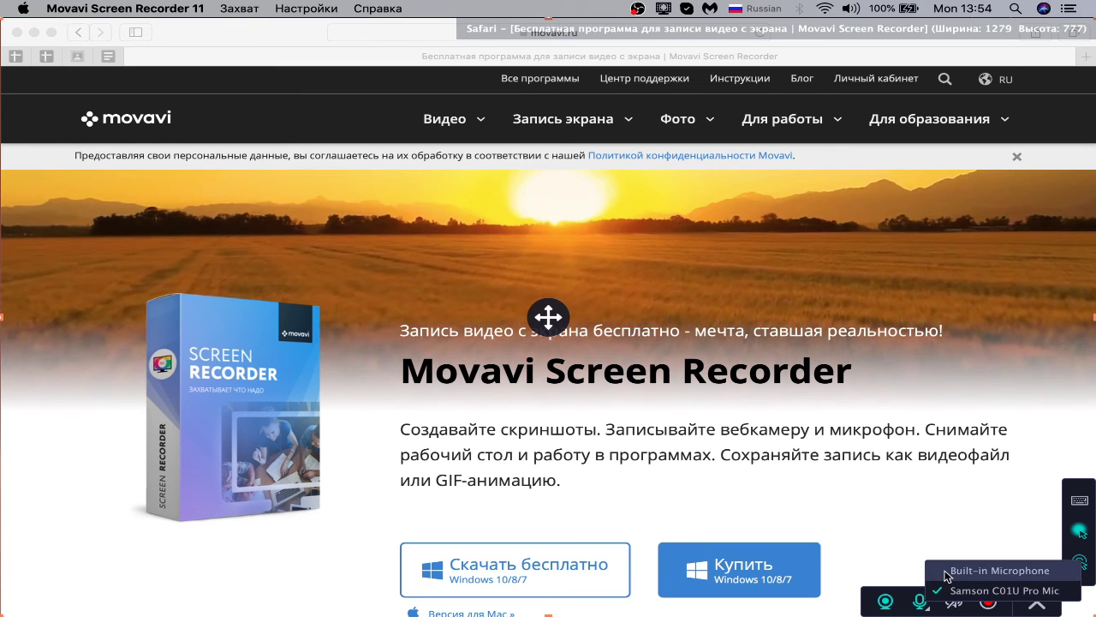
pyautogui.click(1032, 606)
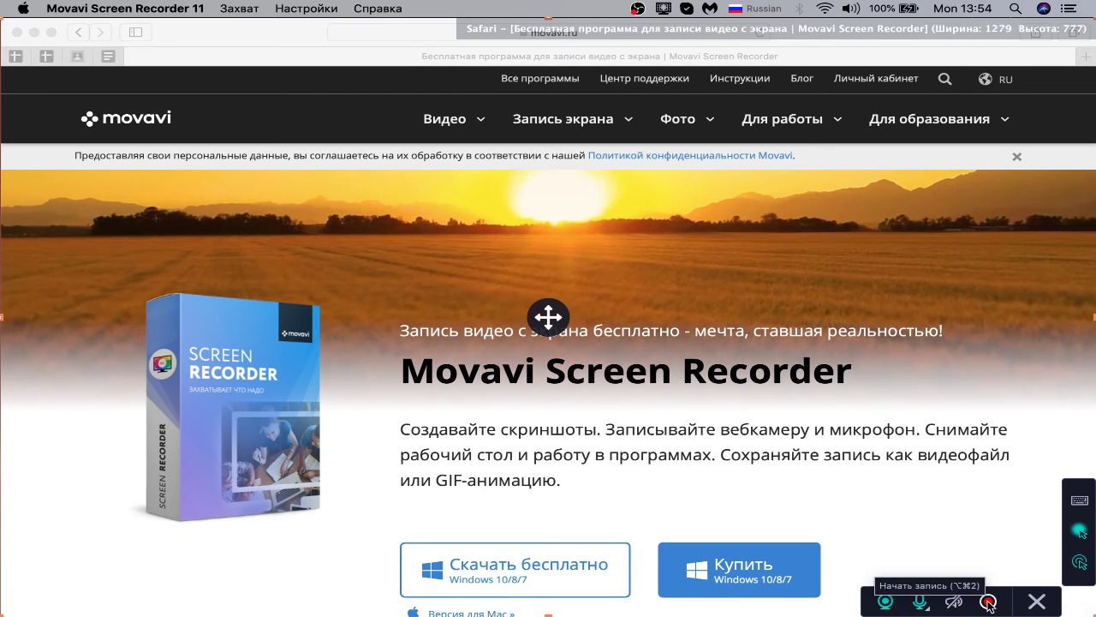
# Record about 26 seconds of the Safari window, returning to the Movavi Screen Recorder page before stopping the recording
pyautogui.click(988, 603)
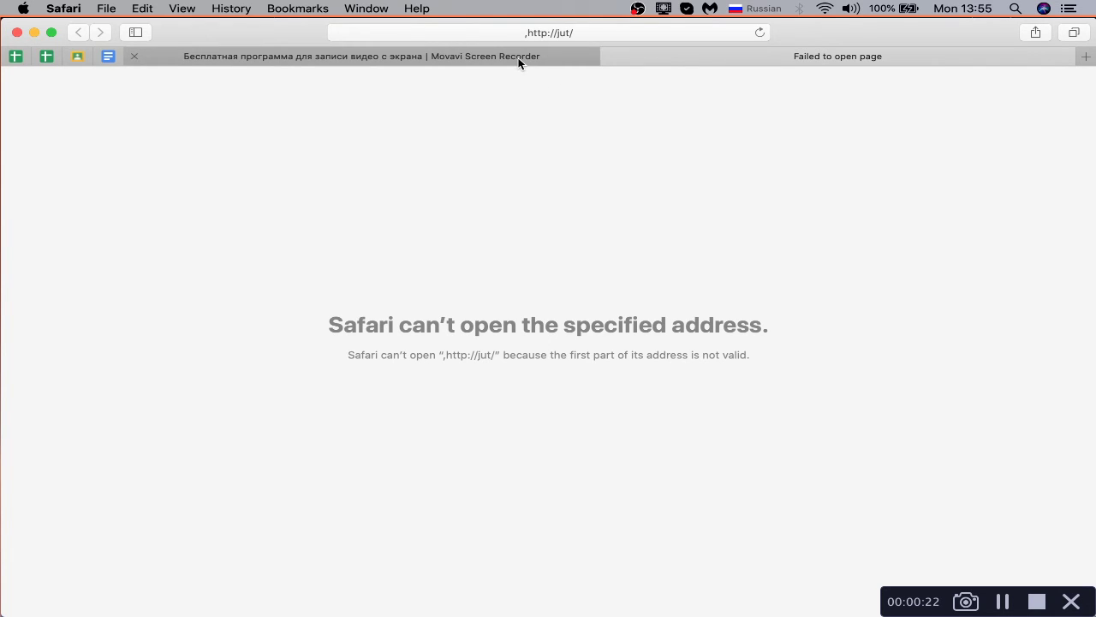
pyautogui.click(518, 57)
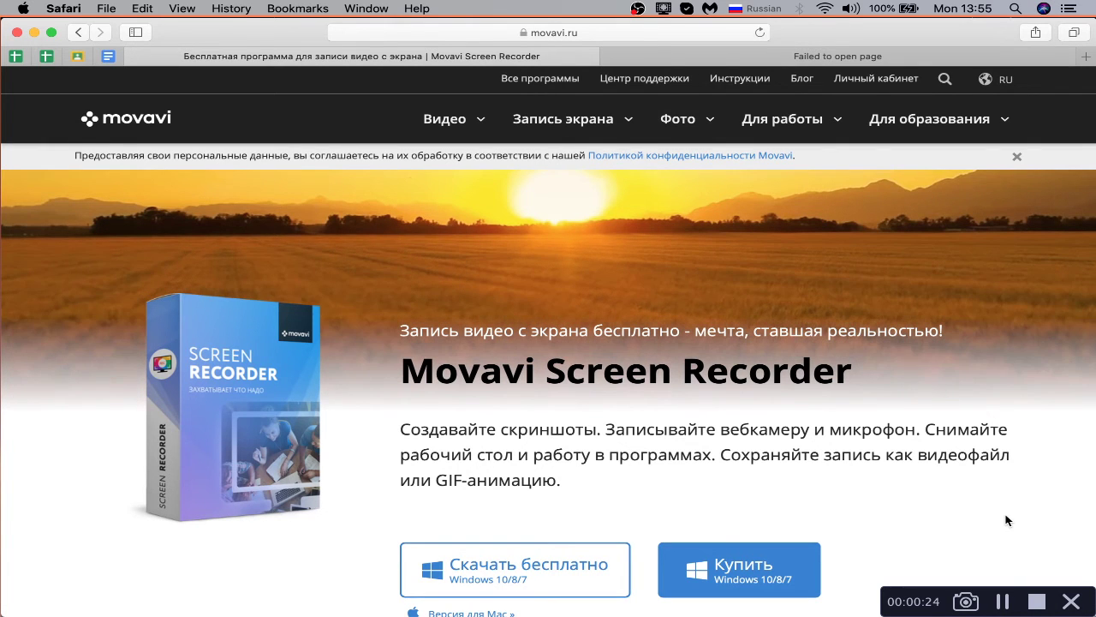
pyautogui.click(1036, 602)
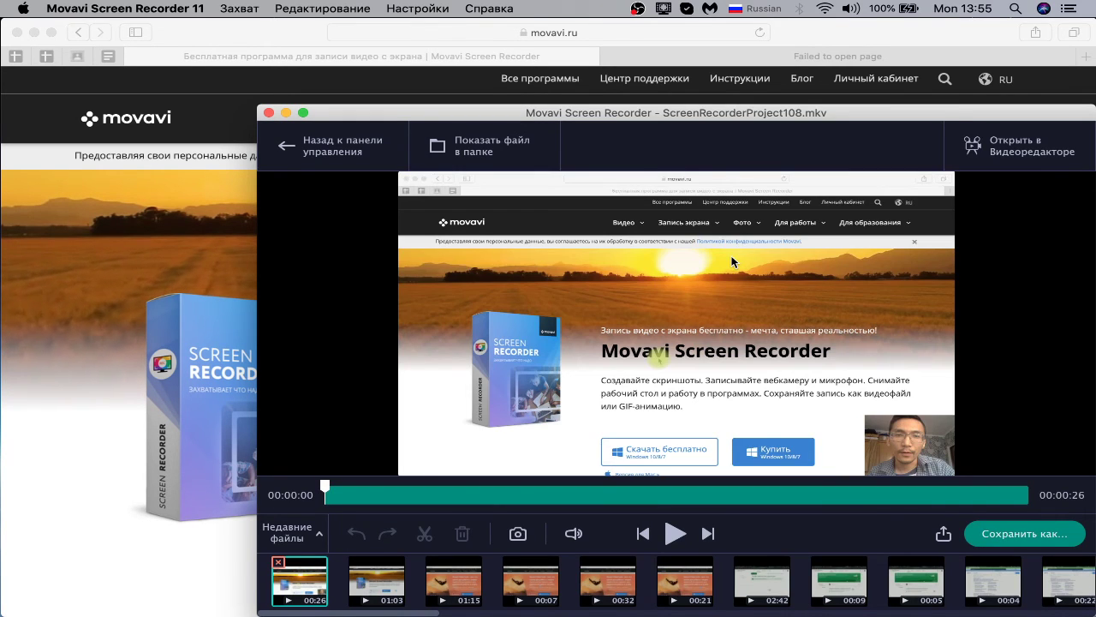
# Play back the new recording to check the webcam picture and cursor highlight, pausing about 12 seconds in
pyautogui.click(674, 534)
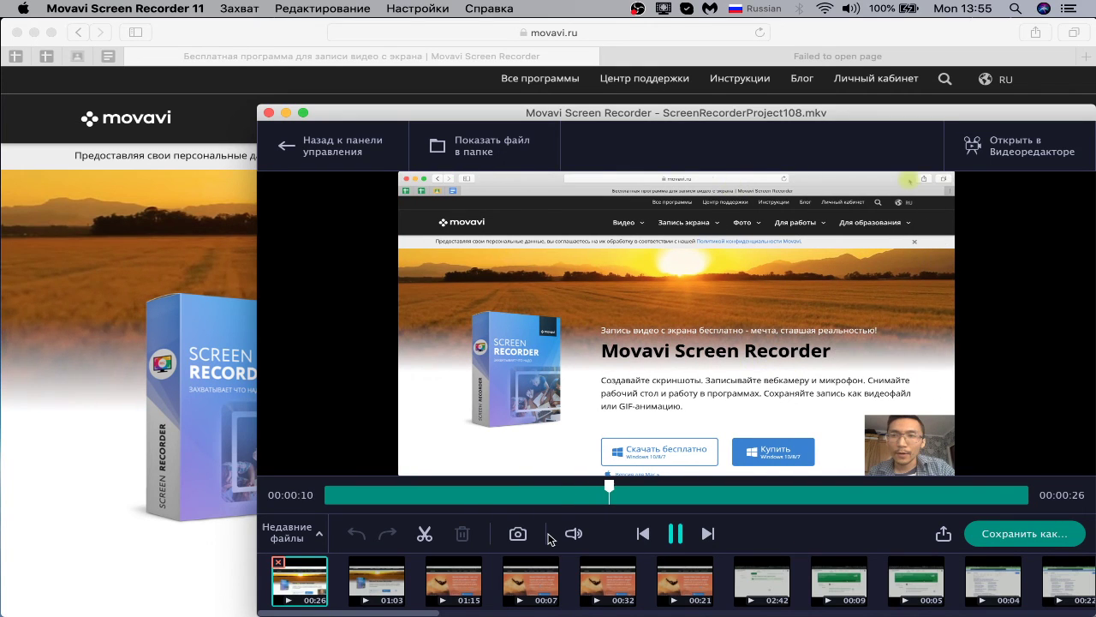
pyautogui.press('space')
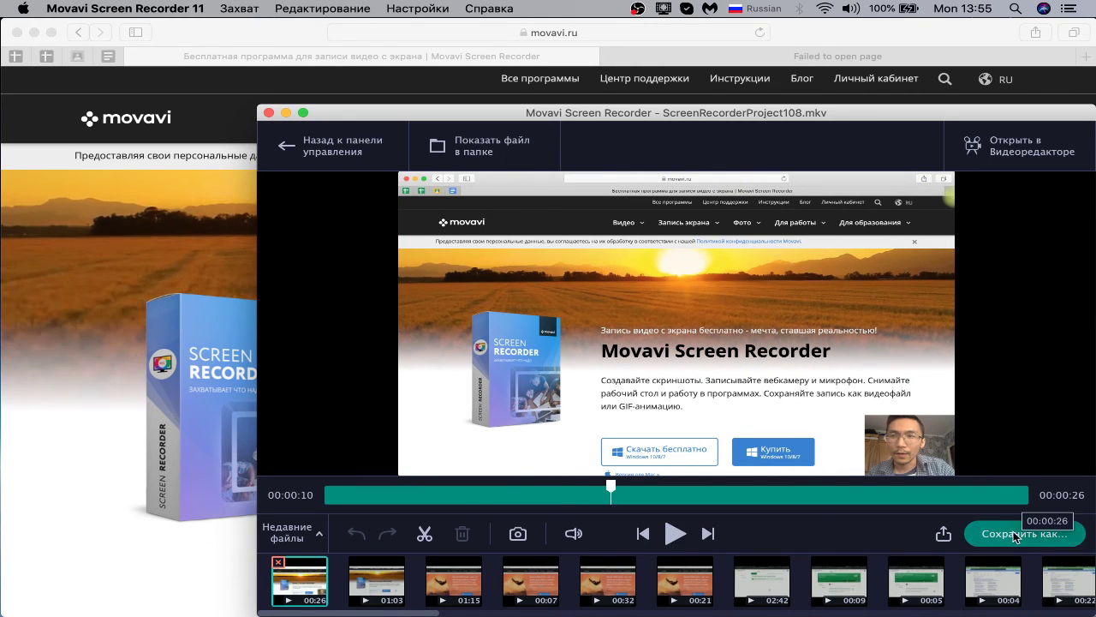
pyautogui.press('space')
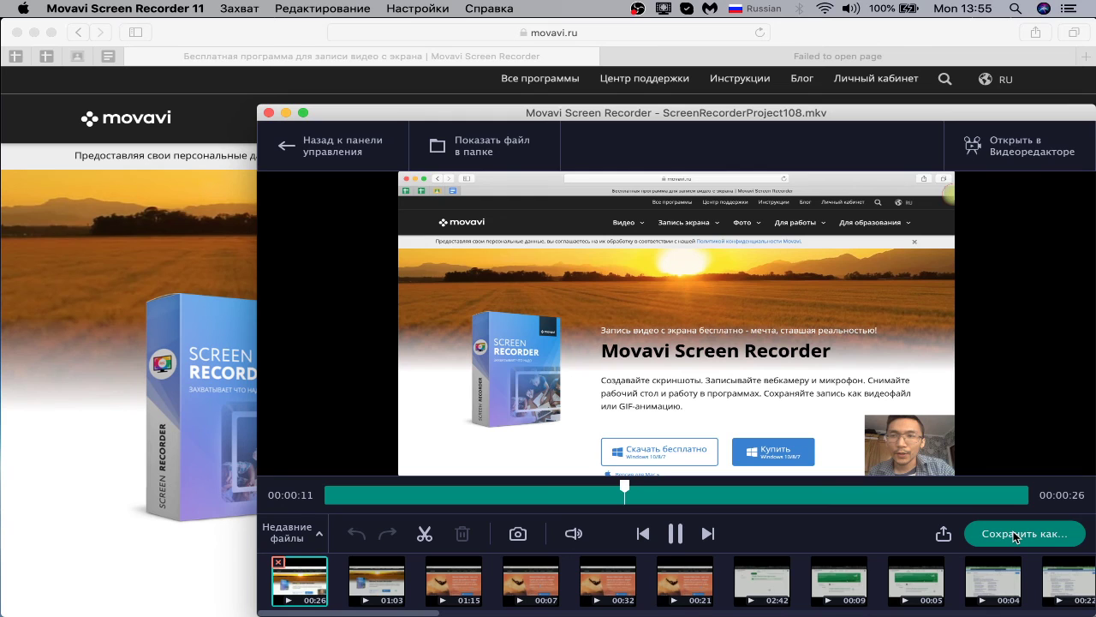
pyautogui.press('space')
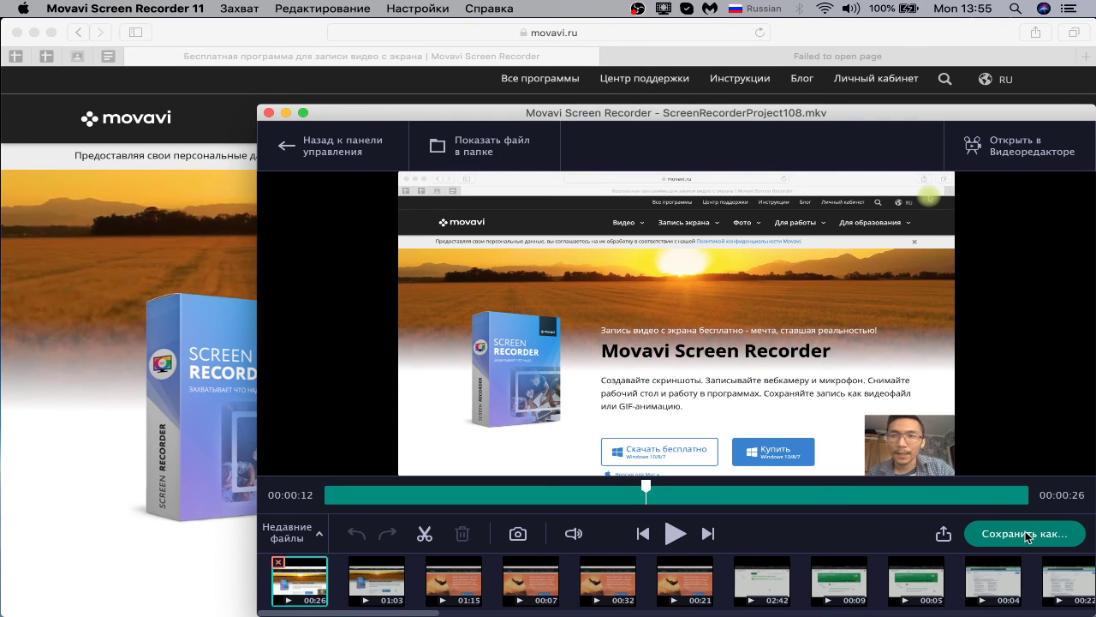
# Save the recording as ScreenRecorderProject108 in MP4 (H.264, AAC, Как у оригинала) format, keeping the Movavi Screen Recorder destination folder
pyautogui.click(1027, 534)
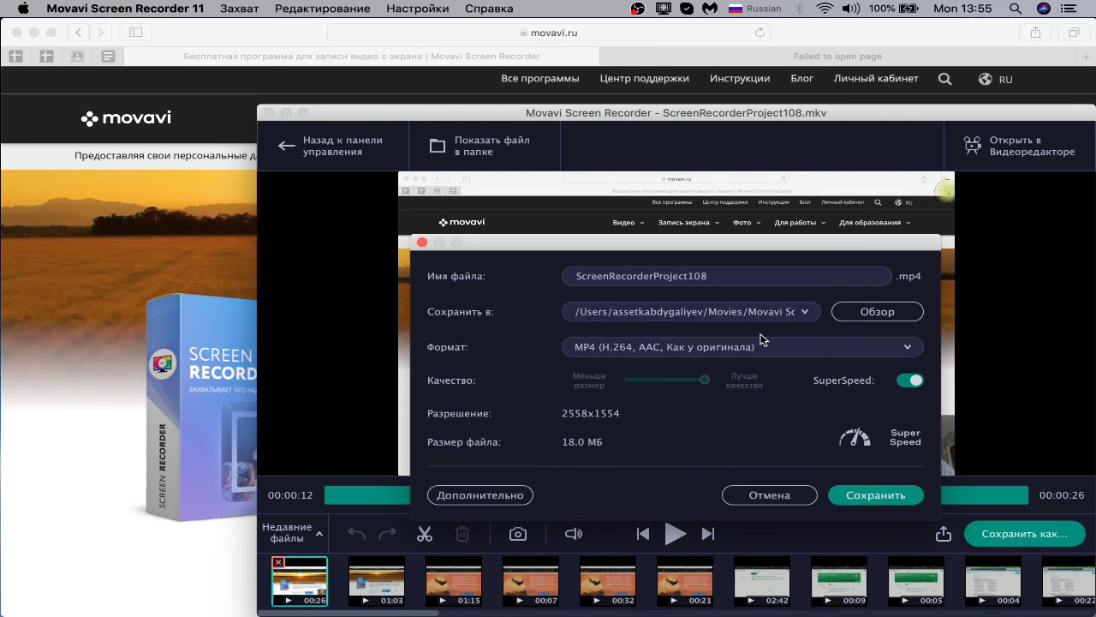
pyautogui.click(867, 316)
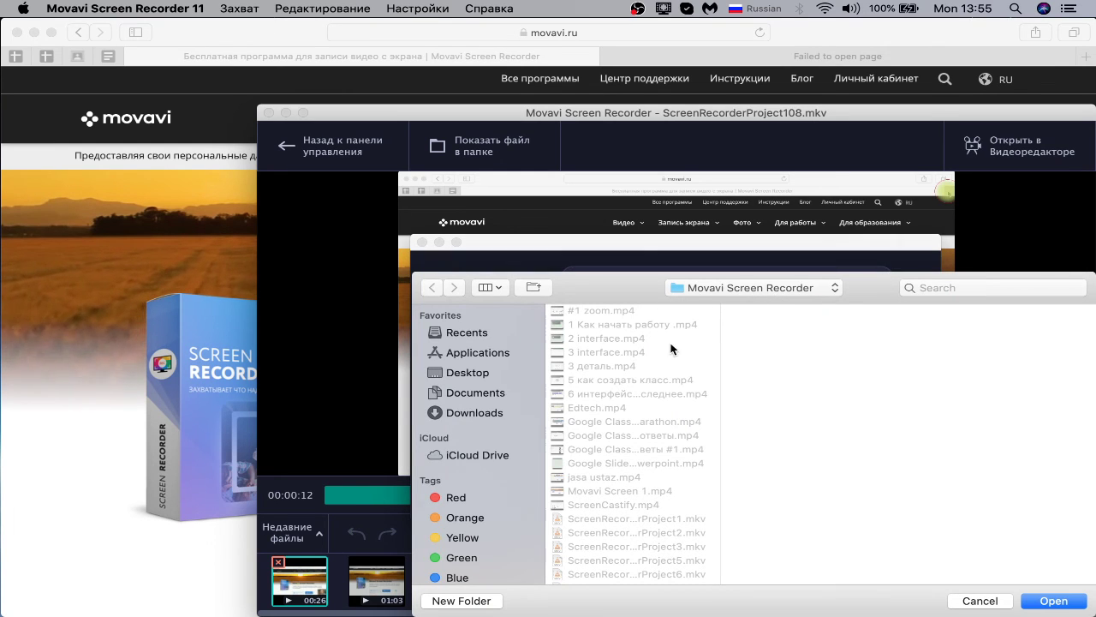
pyautogui.click(980, 599)
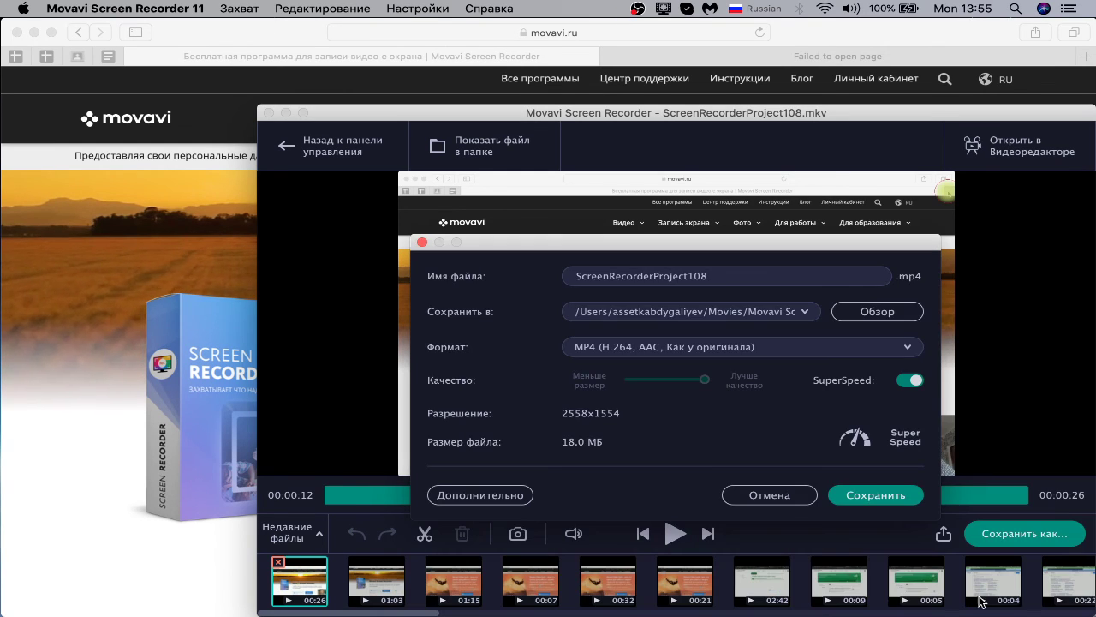
pyautogui.click(863, 497)
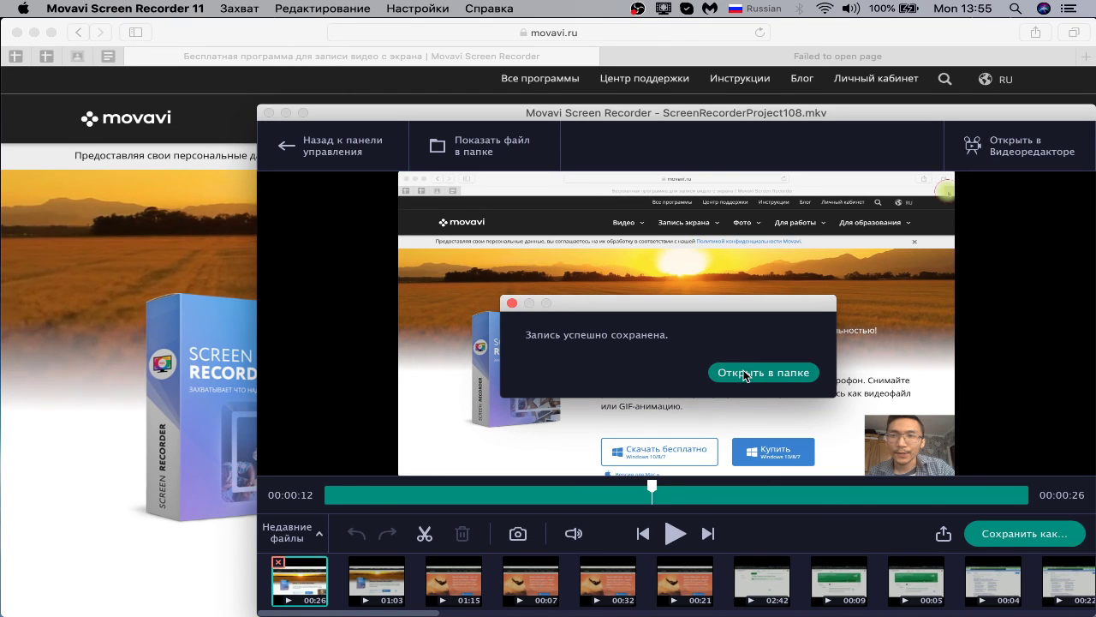
# Show the saved recording in its folder, copy ScreenRecorderProject108.mp4, and return to the recorder's preview window
pyautogui.click(745, 374)
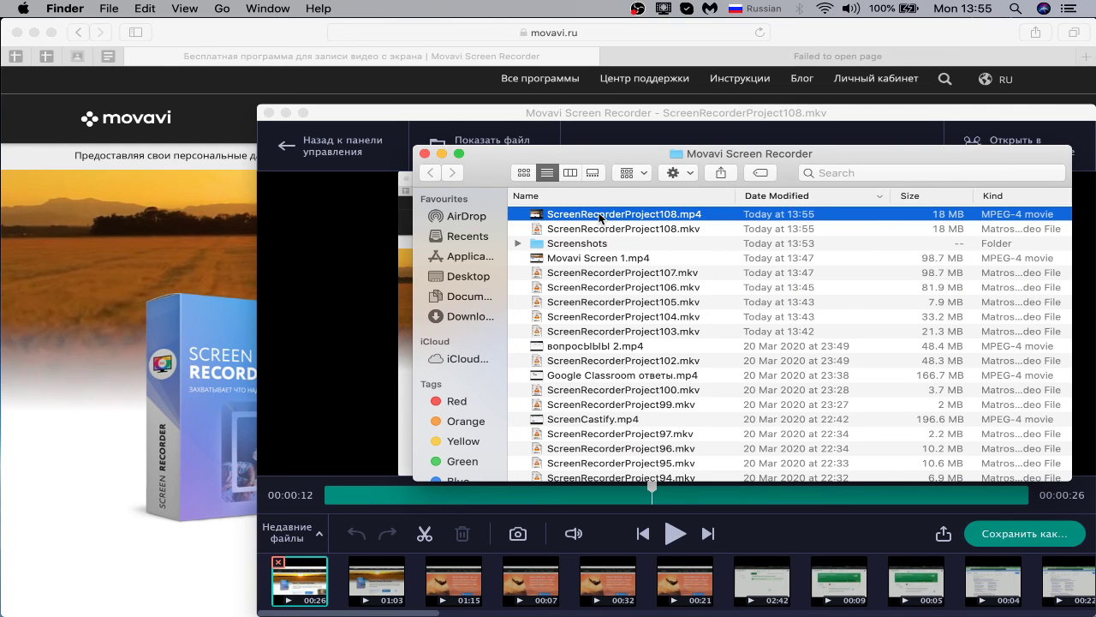
pyautogui.press('super+c')
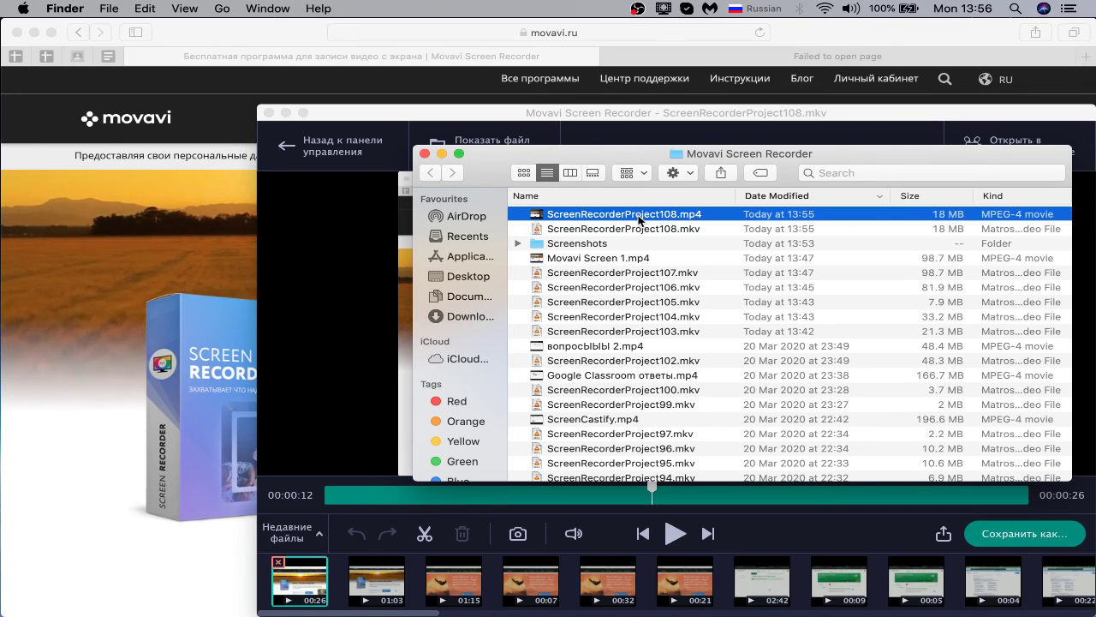
pyautogui.click(344, 252)
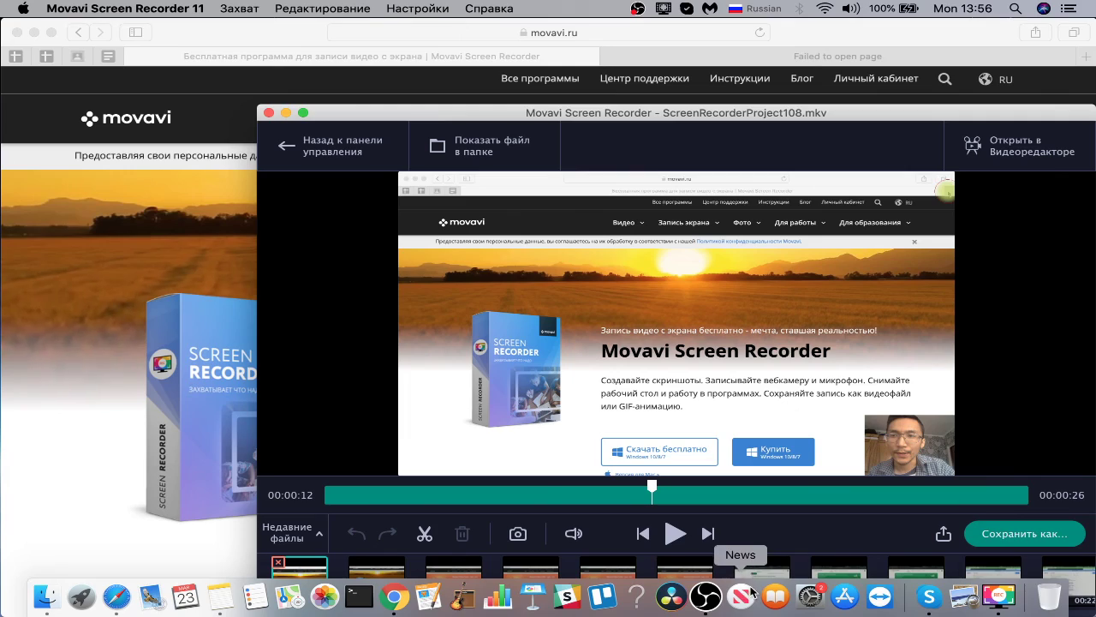